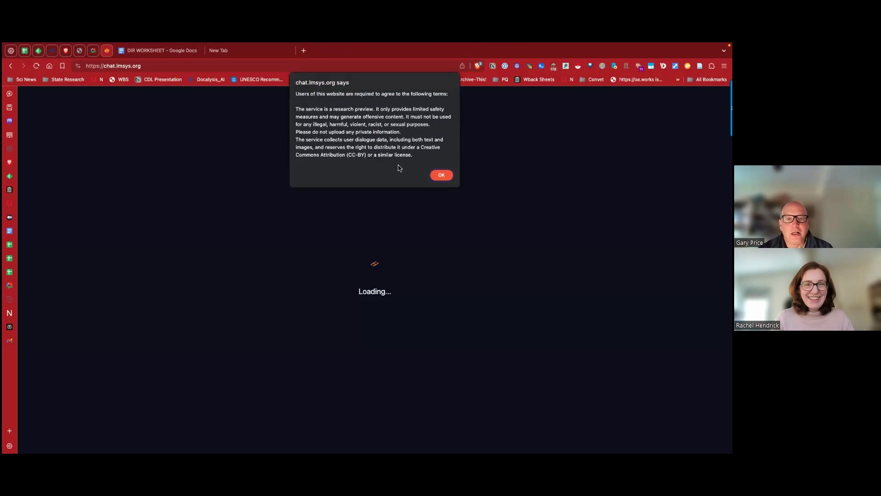
Step: Accept the chat.lmsys.org usage terms and look over the empty Model A and Model B battle page
left_click(438, 176)
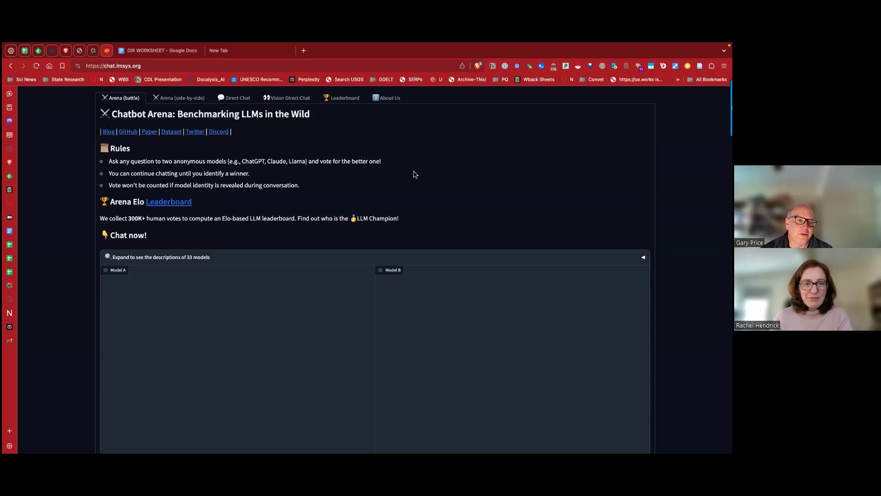
scroll(308, 216, "down", 3)
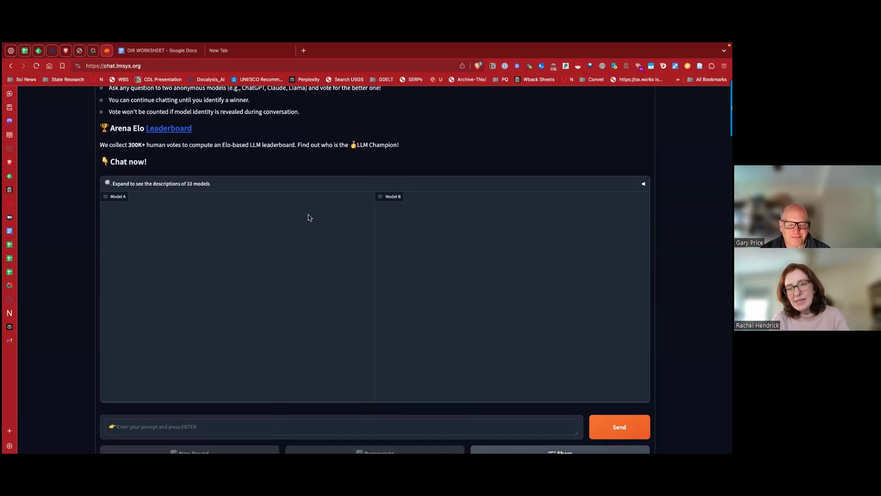
scroll(308, 217, "up", 3)
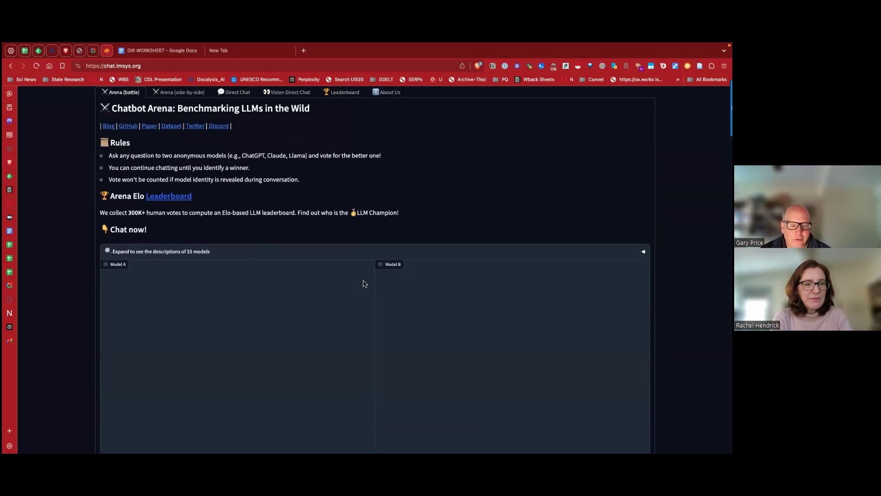
scroll(308, 174, "down", 3)
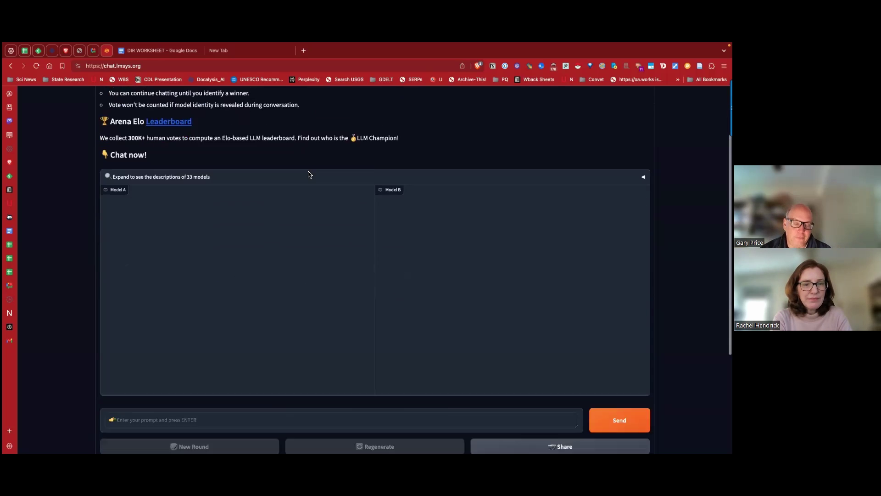
scroll(308, 174, "down", 3)
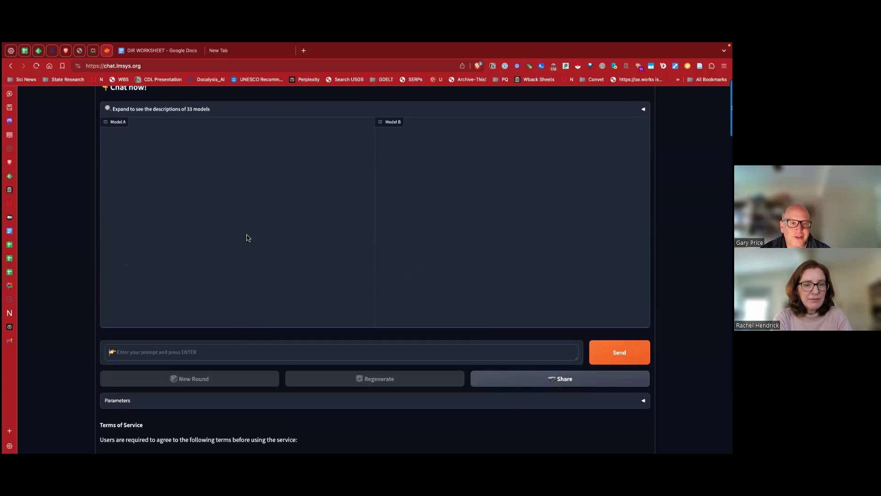
scroll(246, 238, "up", 6)
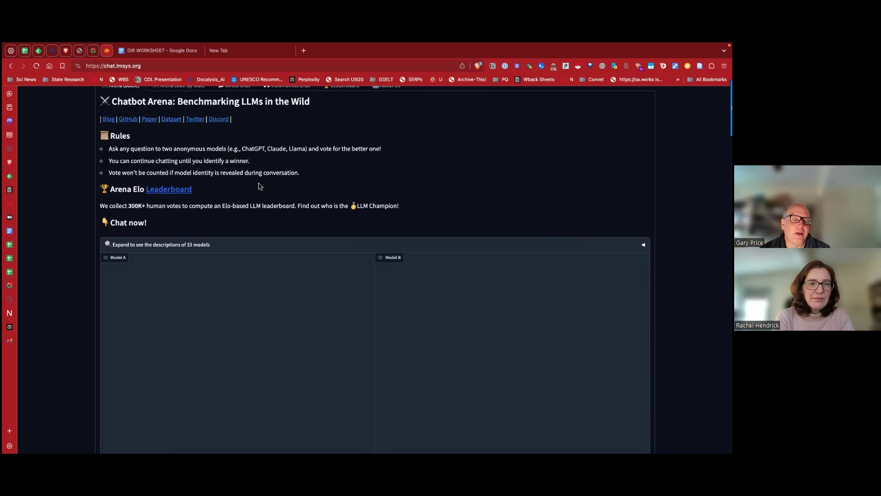
scroll(290, 175, "up", 1)
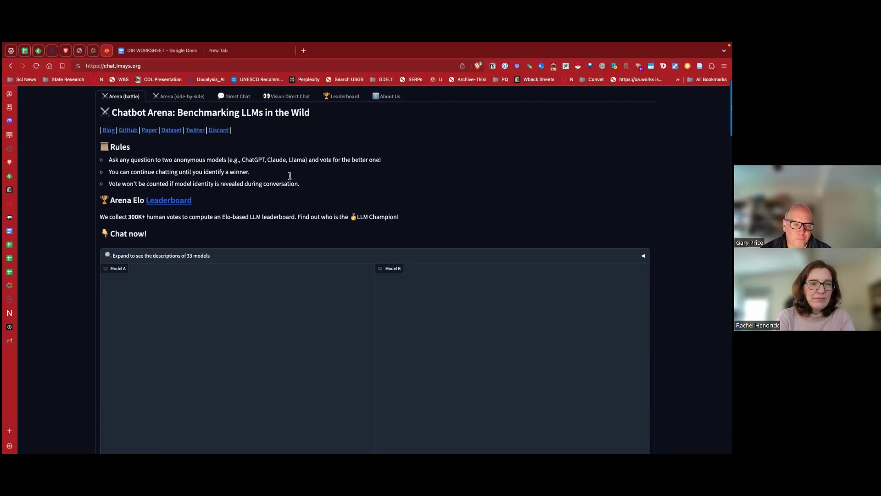
scroll(290, 176, "up", 1)
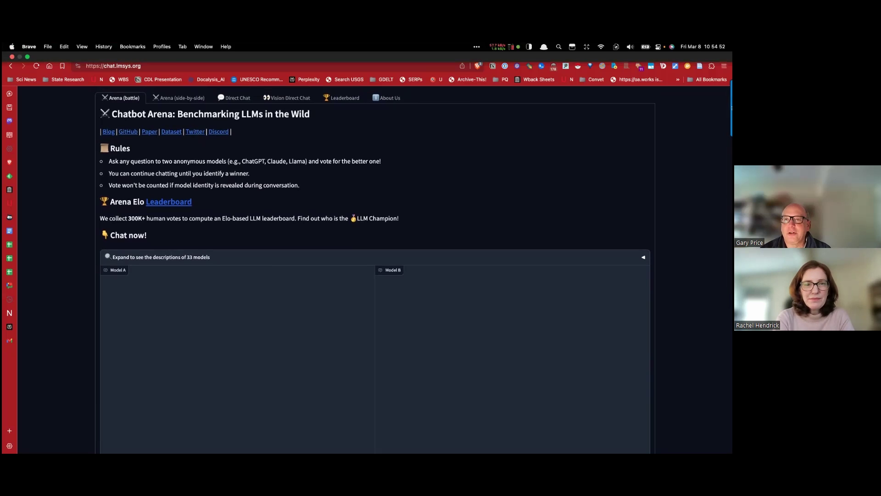
Step: Paste the saved question 'Who won the 2023 super bowl' from clipboard history into the prompt box
key("super+shift+v")
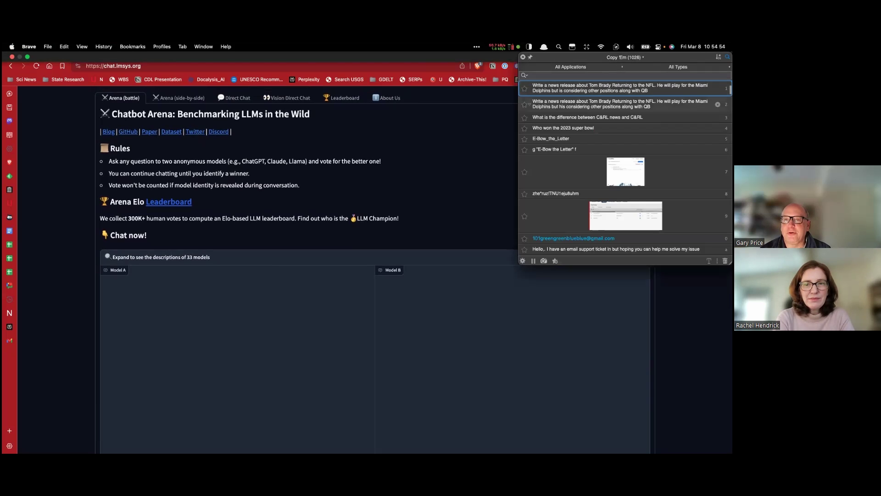
left_click(595, 133)
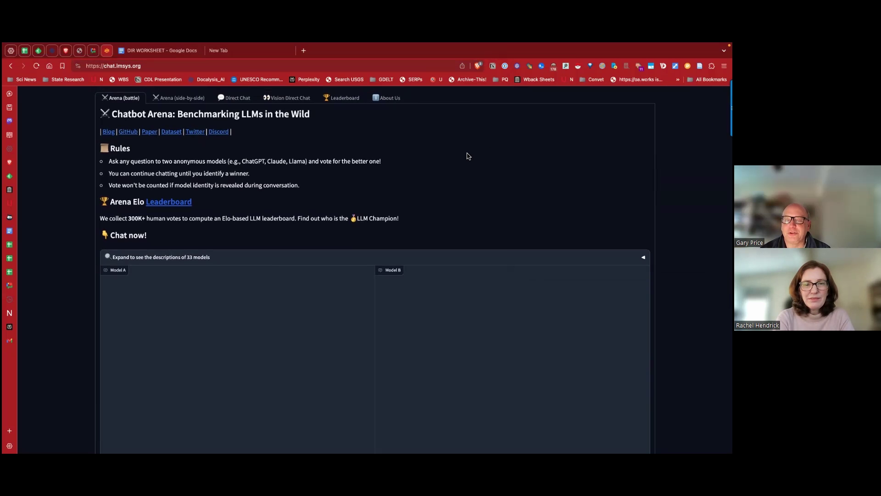
scroll(468, 156, "down", 5)
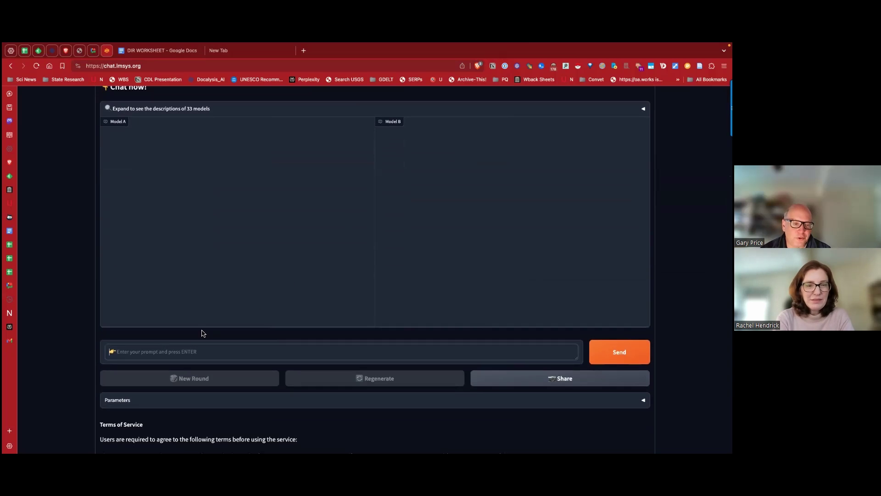
left_click(175, 351)
type("Who won the 2023 super bowl")
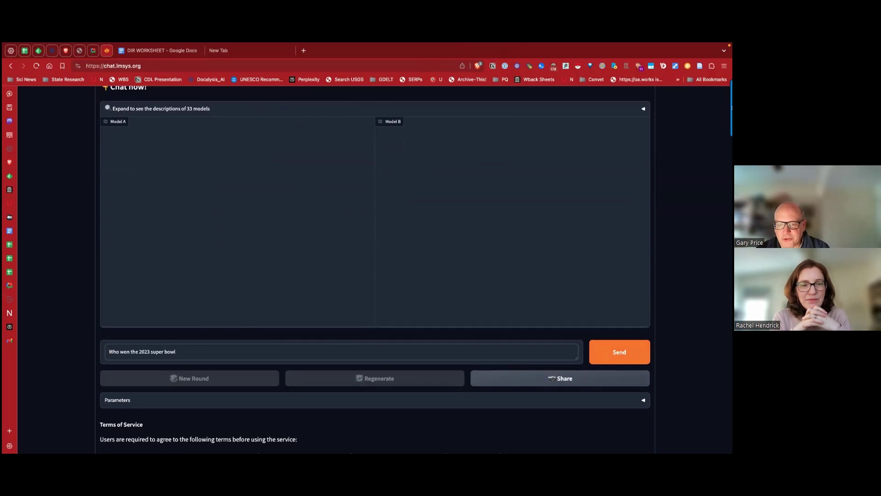
Step: Send 'Who won the 2023 super bowl' and compare the Chiefs answer with the cannot-know reply
key("Return")
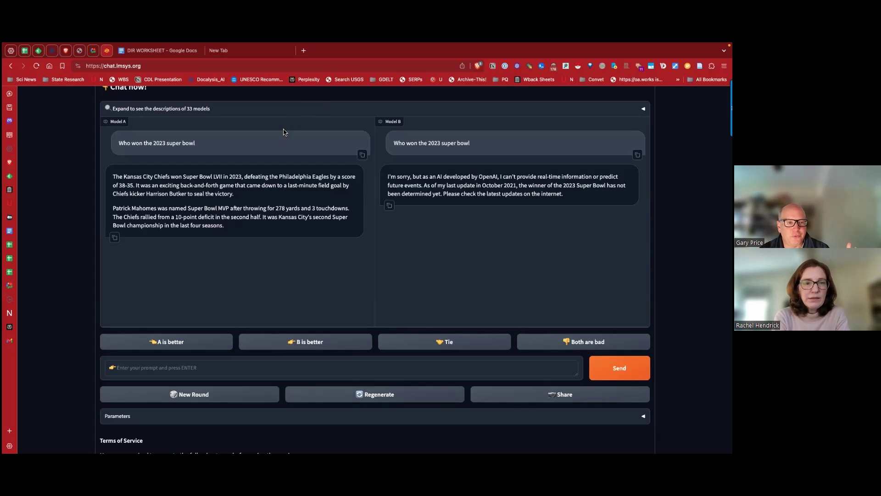
scroll(283, 132, "up", 1)
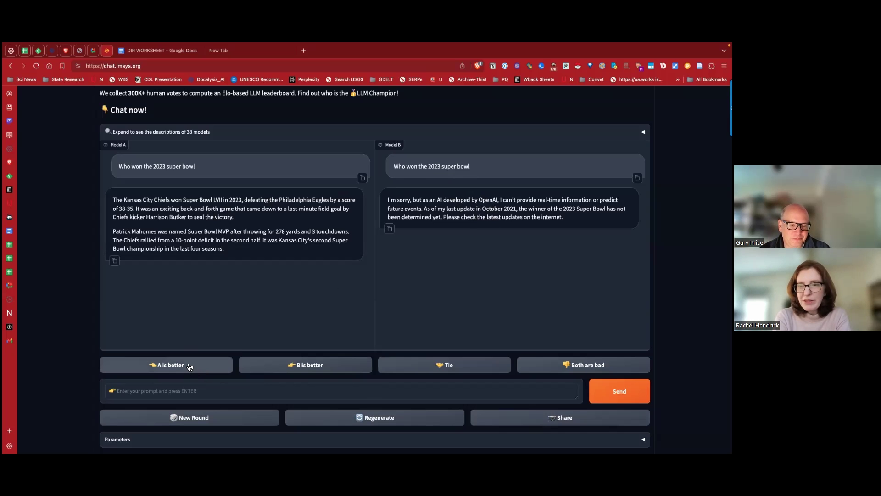
Step: Vote 'A is better', revealing claude-3-sonnet-20240229 versus gpt-4-0613, and return to the page top
left_click(188, 365)
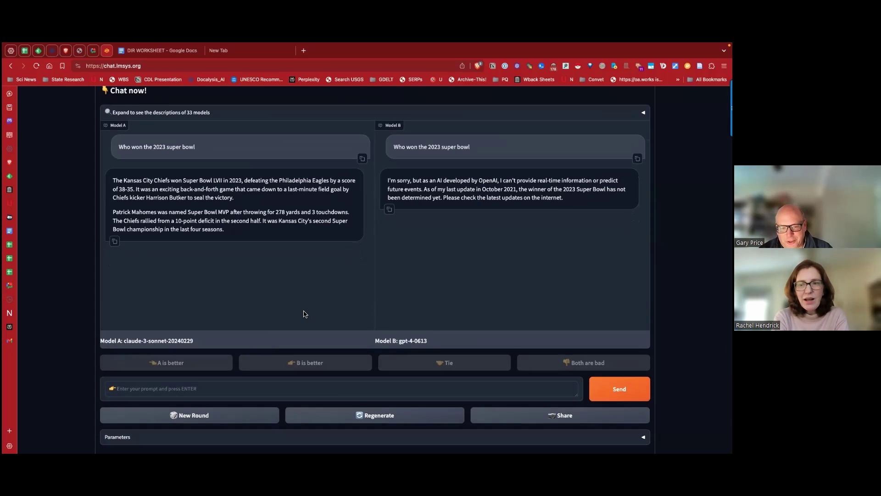
scroll(175, 249, "up", 1)
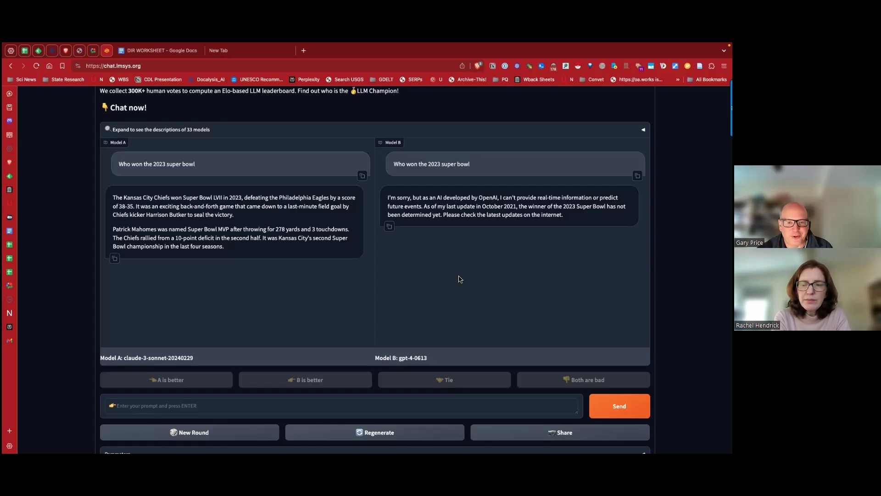
scroll(460, 279, "up", 1)
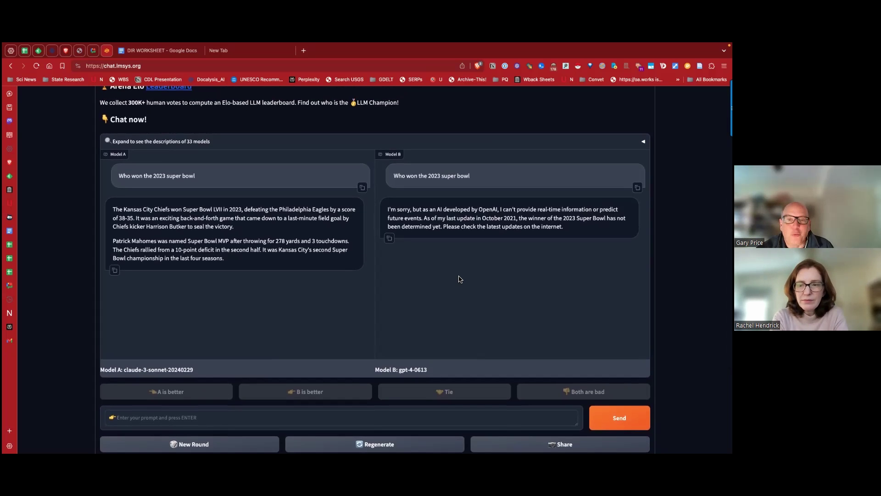
scroll(460, 279, "up", 5)
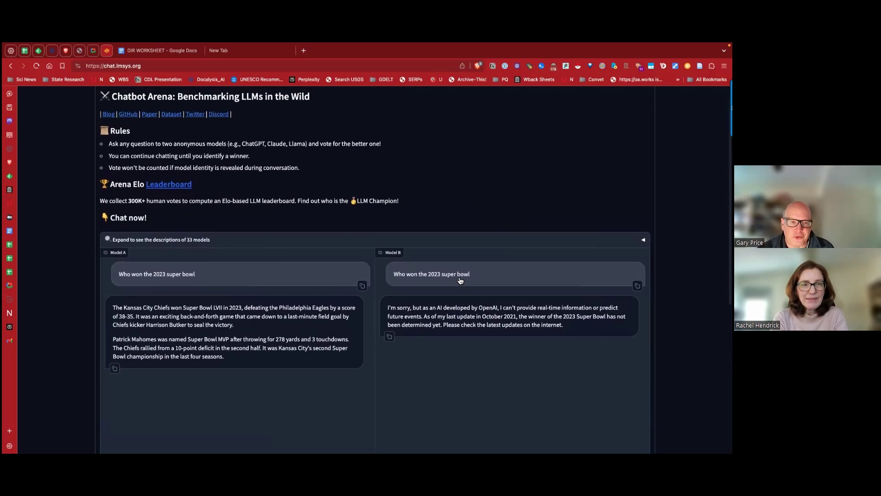
scroll(460, 279, "up", 1)
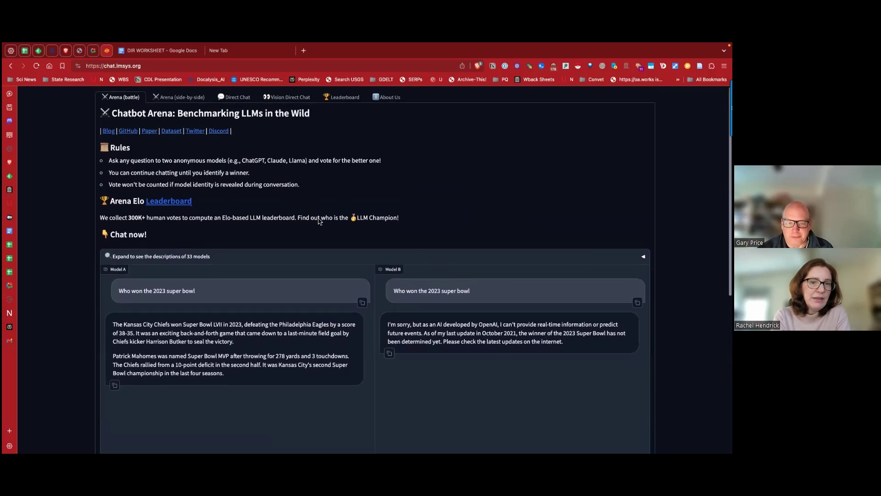
scroll(320, 221, "down", 1)
scroll(319, 221, "up", 1)
Step: Switch to the side-by-side arena pairing claude-3-sonnet-20240229 with qwen1.5-72b-chat
left_click(182, 99)
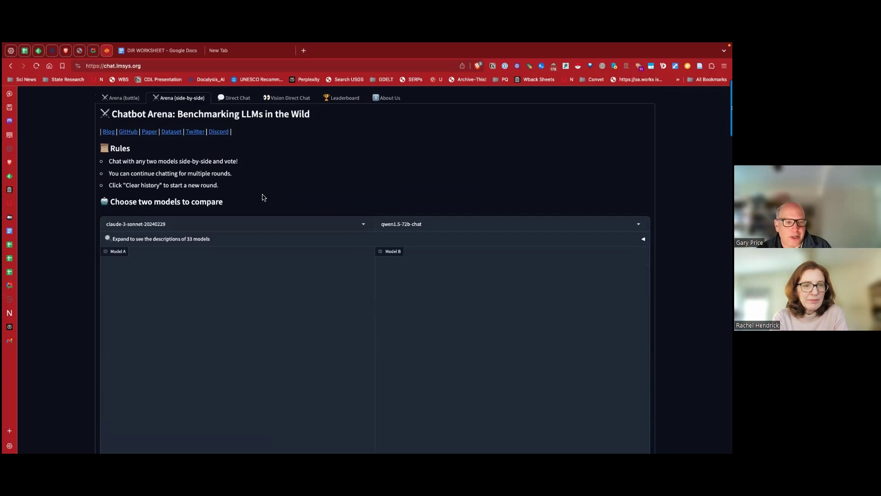
scroll(248, 260, "down", 2)
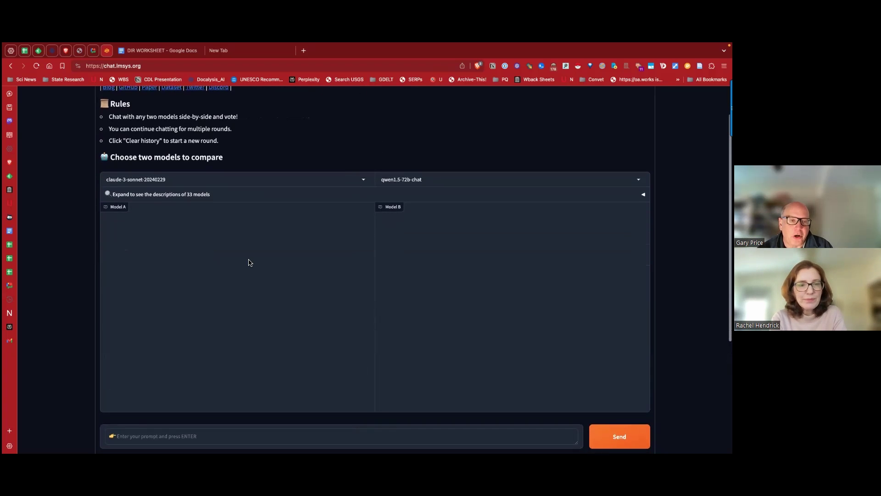
scroll(244, 258, "down", 2)
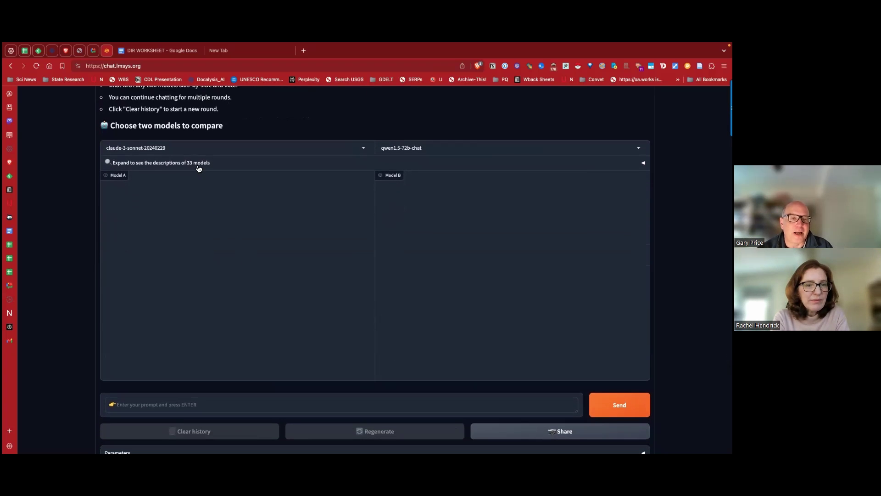
Step: Expand the descriptions of the 33 models, read through them, then collapse them again
left_click(168, 167)
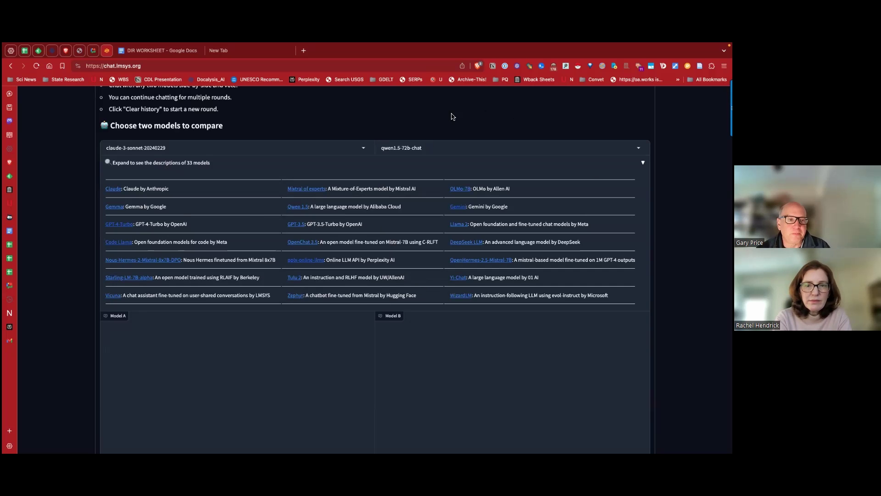
scroll(255, 294, "down", 2)
scroll(254, 294, "down", 1)
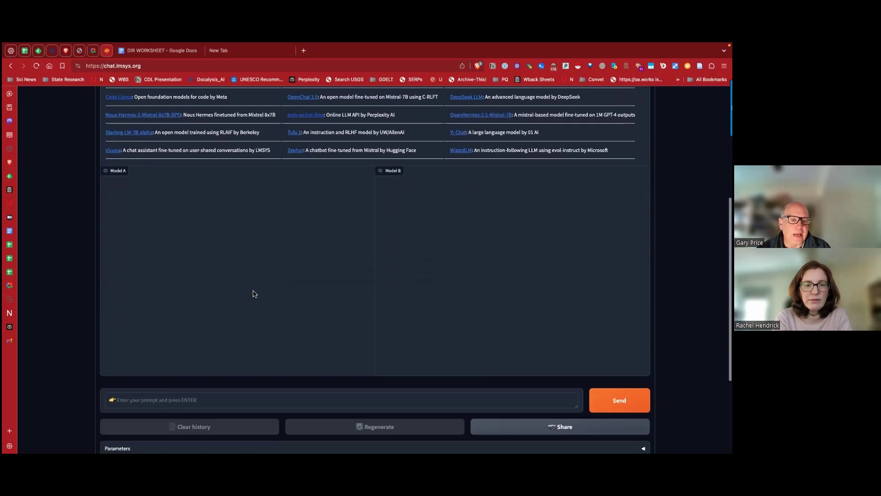
scroll(253, 293, "up", 1)
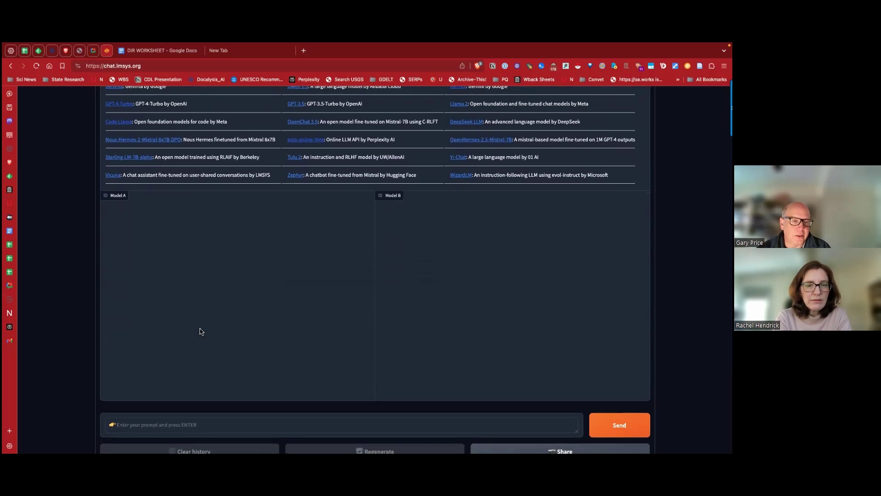
scroll(202, 322, "up", 3)
left_click(118, 321)
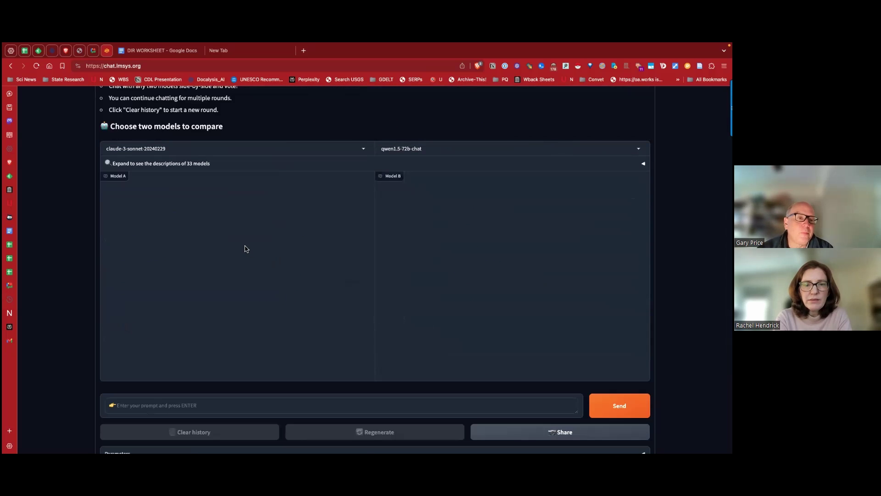
Step: Select mistral-large-2402 as Model A and gpt-4-1106-preview as Model B
left_click(201, 152)
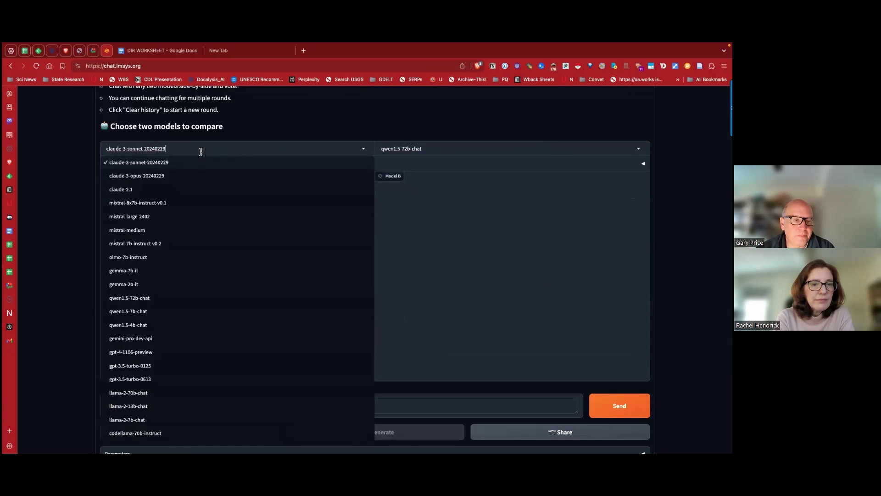
left_click(148, 217)
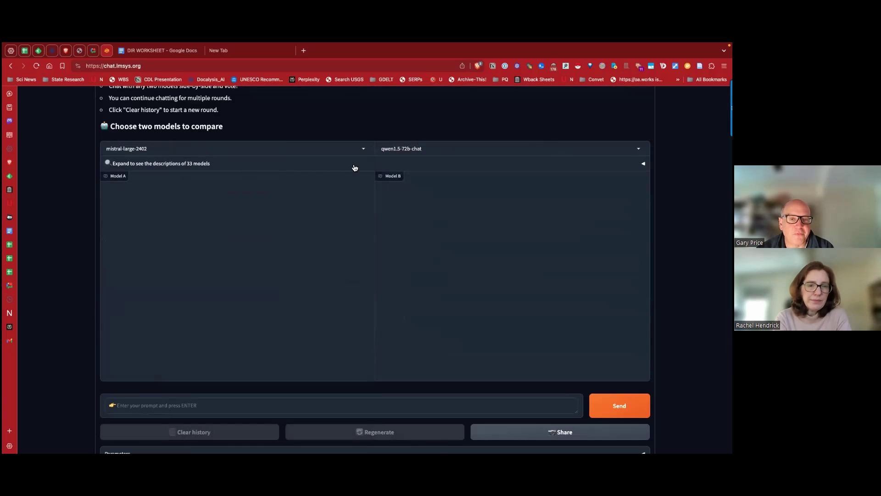
left_click(409, 148)
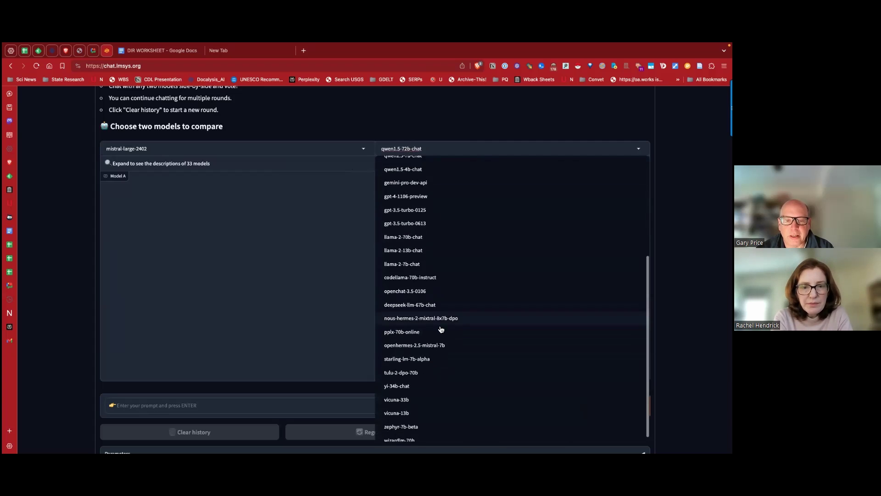
scroll(441, 329, "down", 1)
scroll(441, 329, "down", 1)
scroll(441, 329, "up", 3)
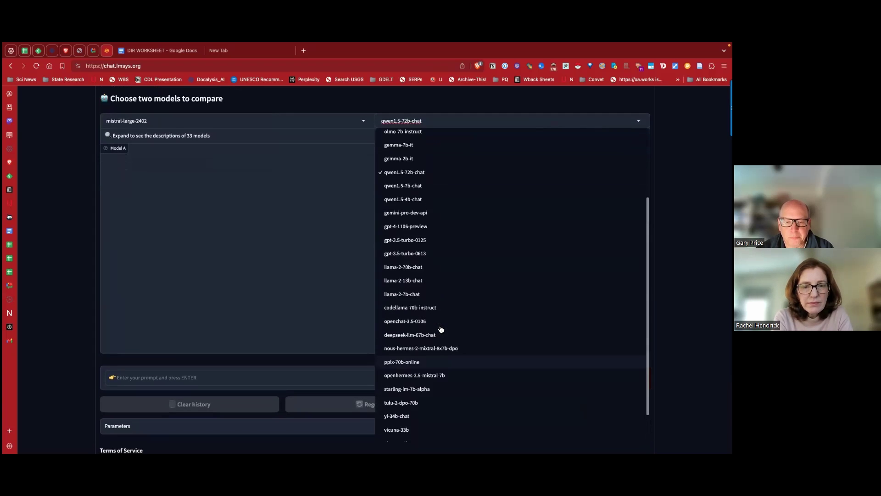
scroll(440, 274, "up", 3)
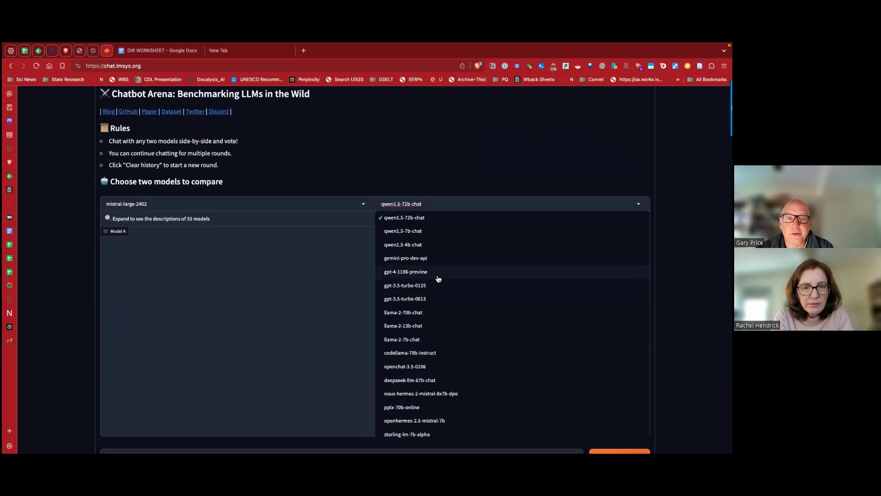
scroll(438, 279, "down", 2)
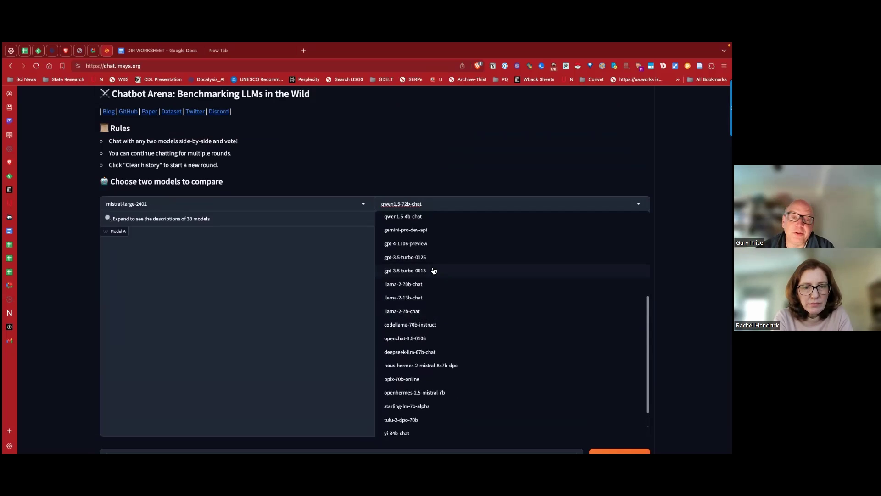
left_click(417, 248)
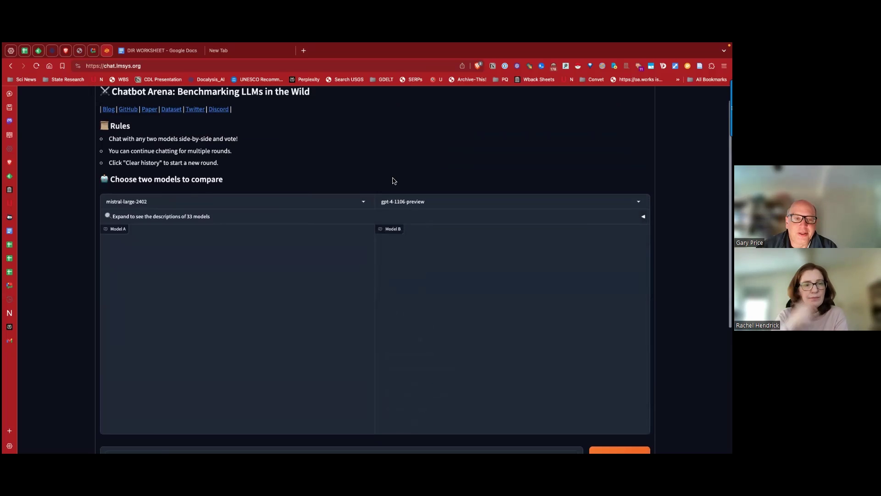
Step: Paste and send 'Who won the 2023 super bowl' to both selected models
scroll(393, 180, "down", 2)
left_click(173, 387)
type("Who won the 2023 super bowl")
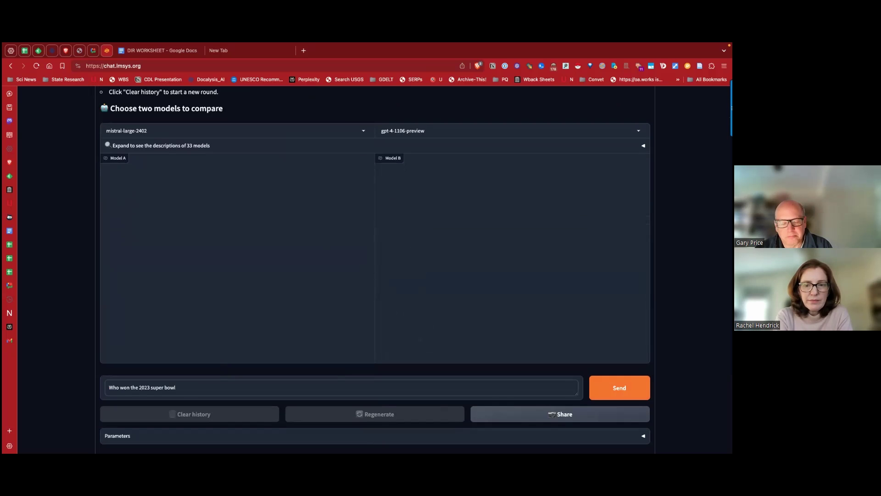
key("Return")
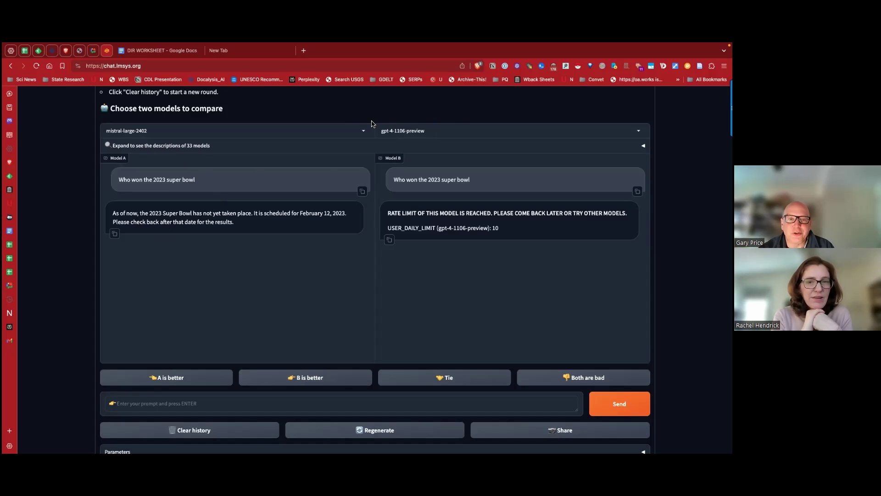
Step: Open the Model B dropdown after gpt-4-1106-preview returns its daily rate-limit notice
left_click(409, 130)
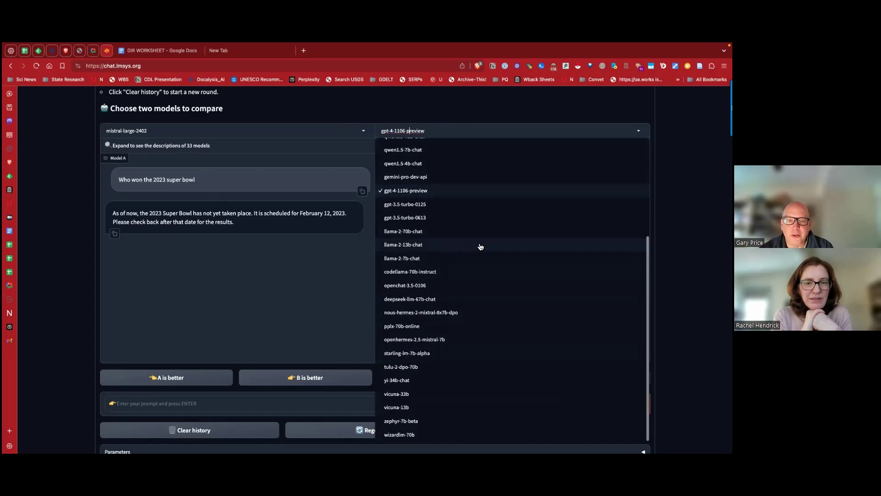
Step: Replace Model B with llama-2-70b-chat and resend the 2023 Super Bowl question
left_click(414, 231)
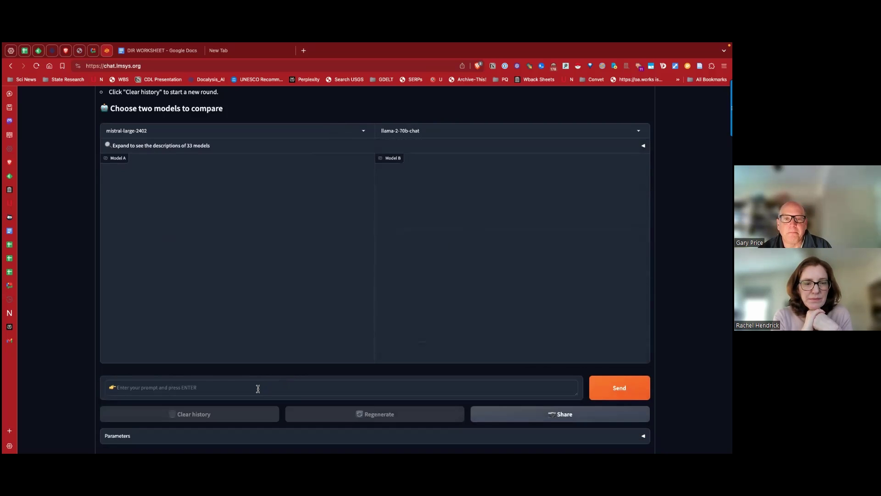
left_click(258, 388)
type("Who won the 2023 super bowl")
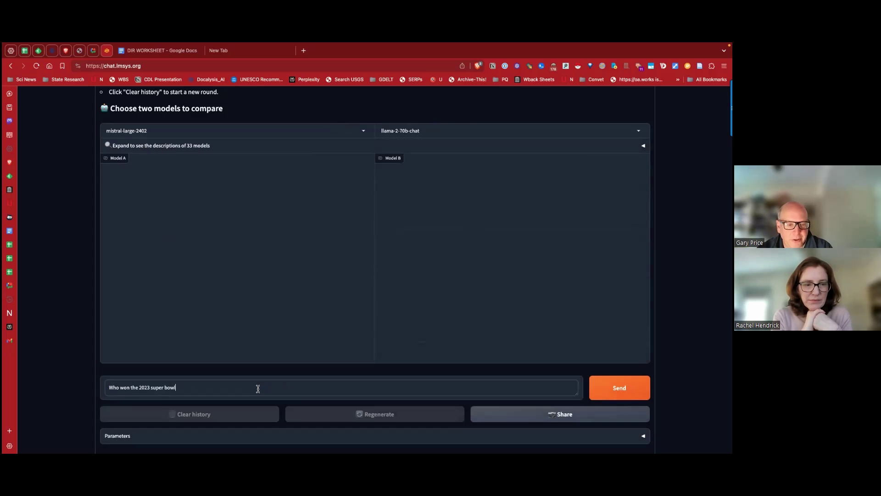
left_click(592, 396)
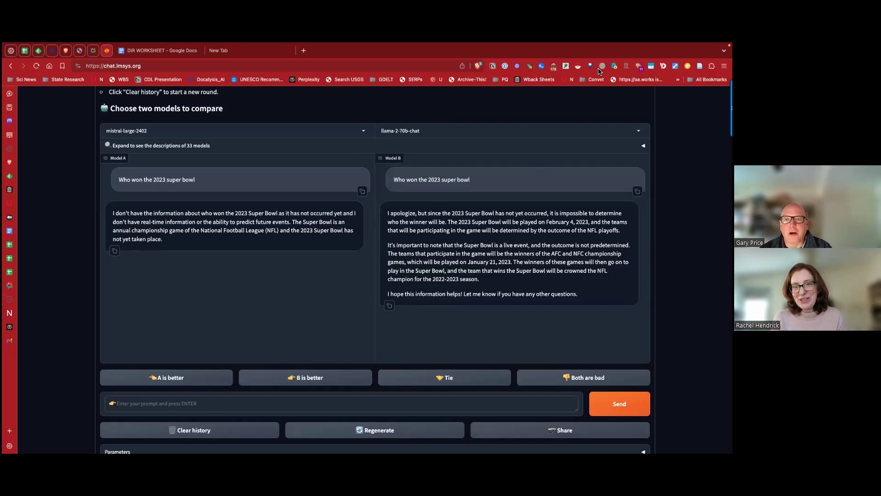
key("super+shift+v")
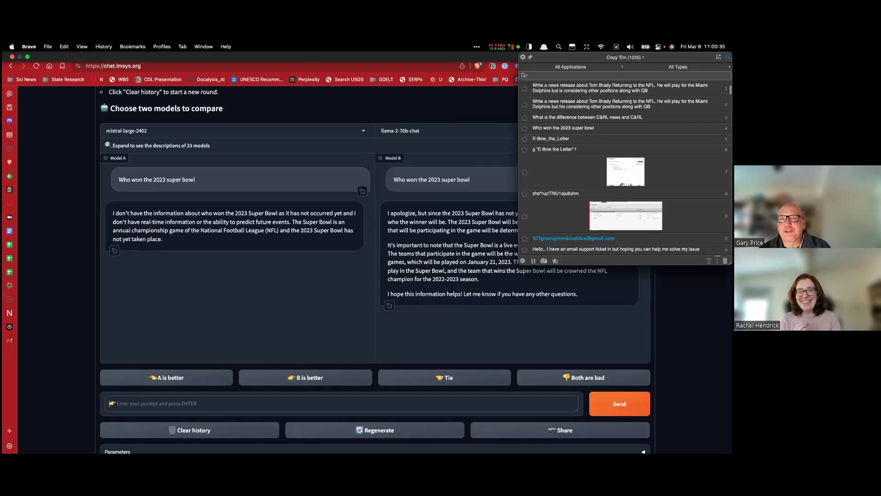
Step: Paste the saved Tom Brady Miami Dolphins news-release prompt from clipboard history into the prompt box
scroll(624, 122, "up", 3)
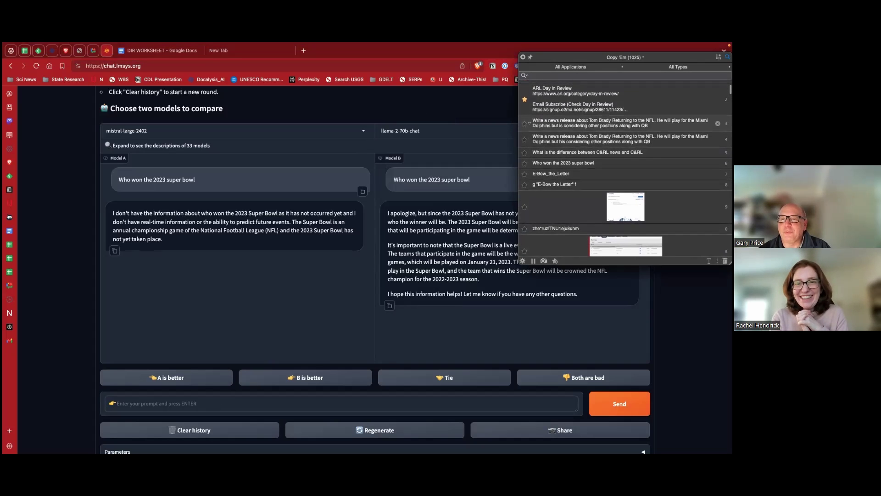
left_click(559, 137)
scroll(474, 210, "down", 5)
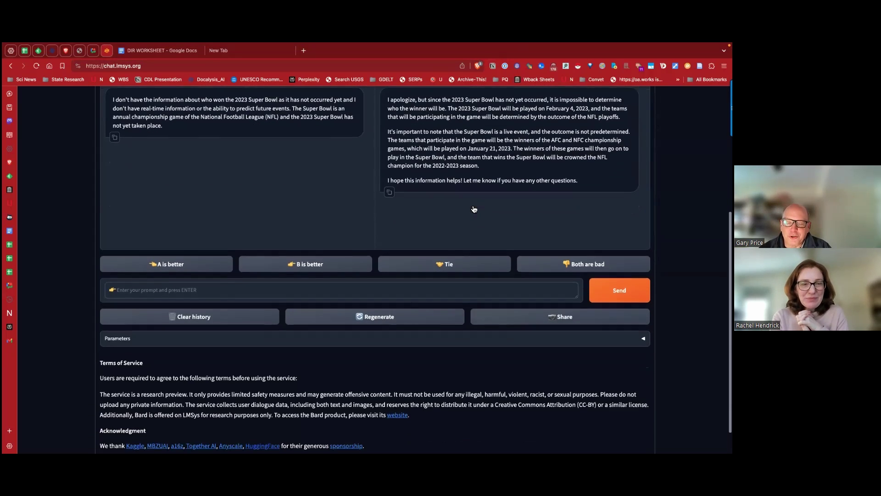
left_click(283, 283)
type("Write a news release about Tom Brady Returning to the NFL. He will play for the Miami Dolphins but is considering other positions along with QB")
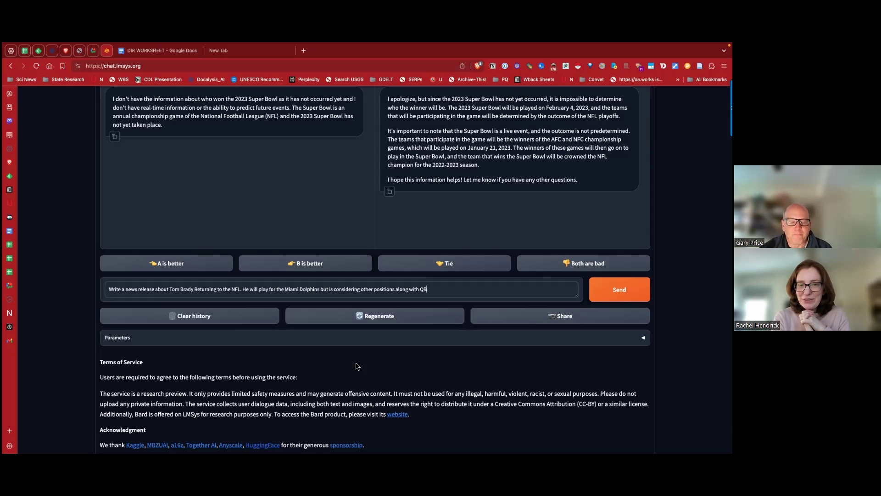
scroll(278, 228, "up", 2)
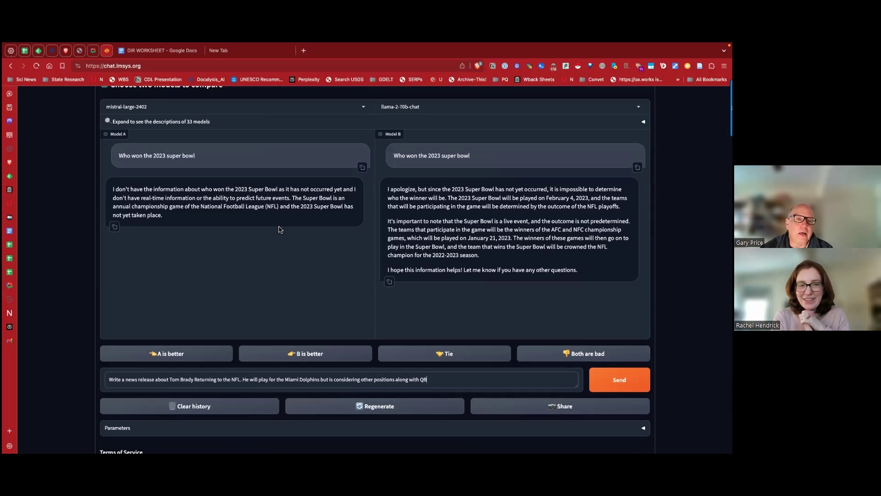
left_click(400, 107)
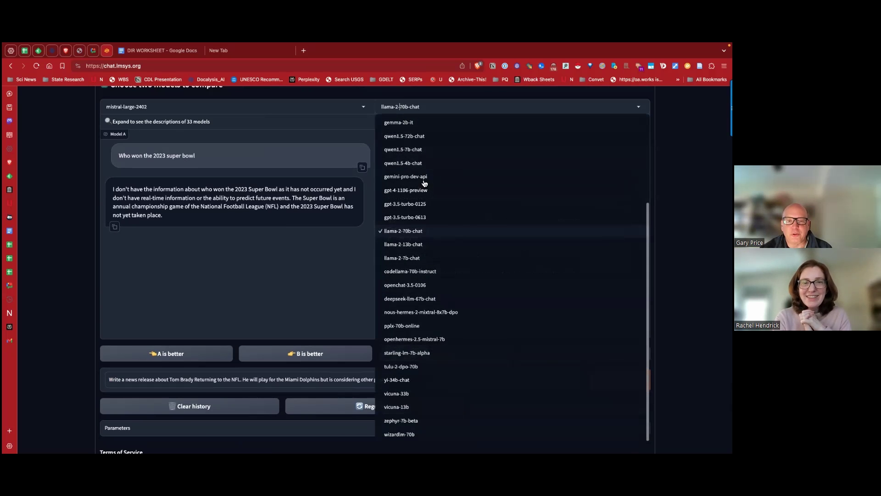
Step: Set Model B to gpt-3.5-turbo-0125 and send the Tom Brady news-release prompt to both models
left_click(419, 204)
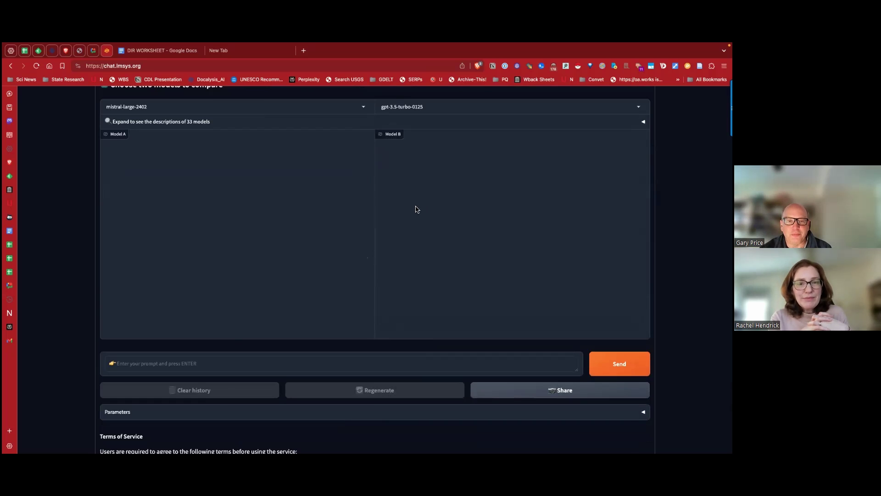
left_click(174, 369)
type("Write a news release about Tom Brady Returning to the NFL. He will play for the Miami Dolphins but is considering other positions along with QB")
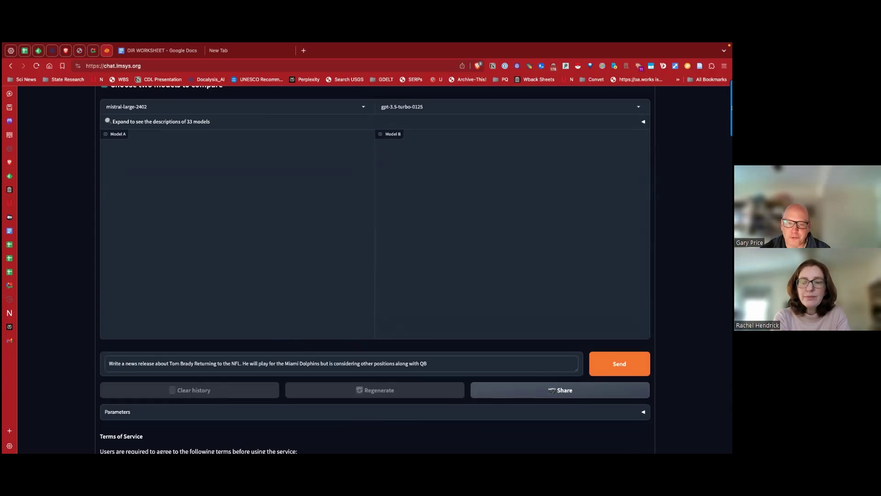
key("Return")
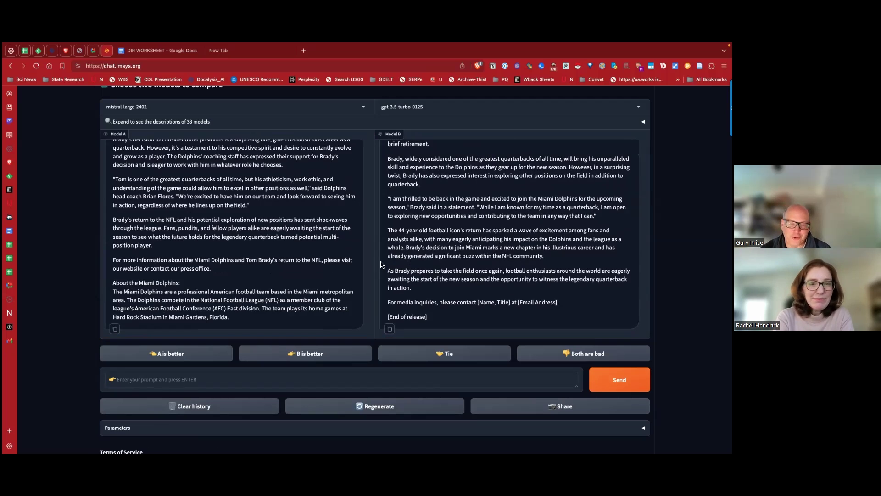
scroll(345, 248, "up", 2)
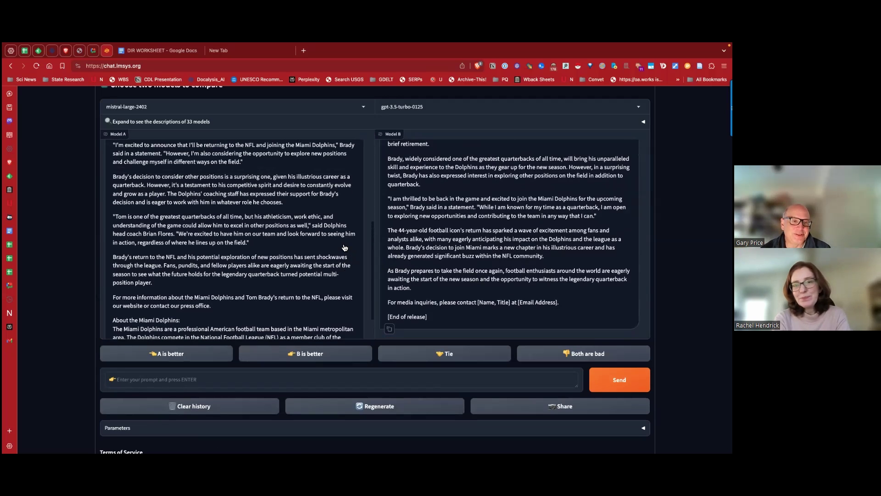
scroll(344, 248, "up", 5)
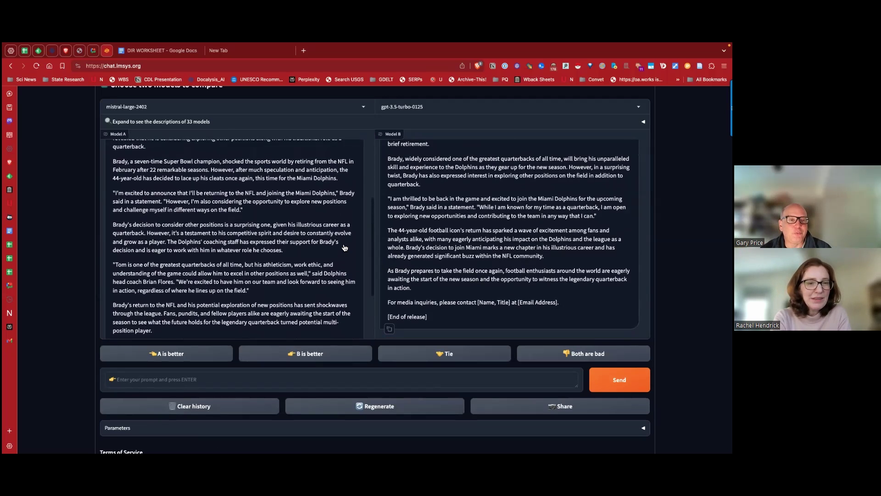
scroll(345, 248, "up", 3)
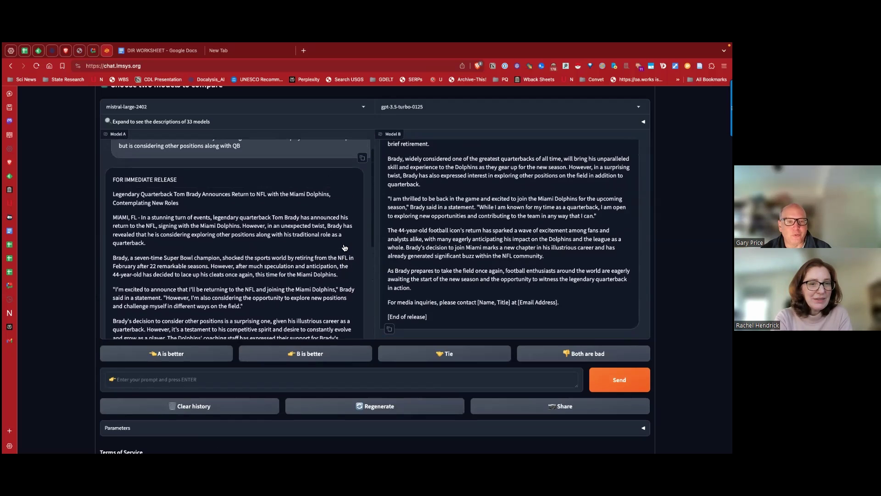
scroll(344, 247, "up", 1)
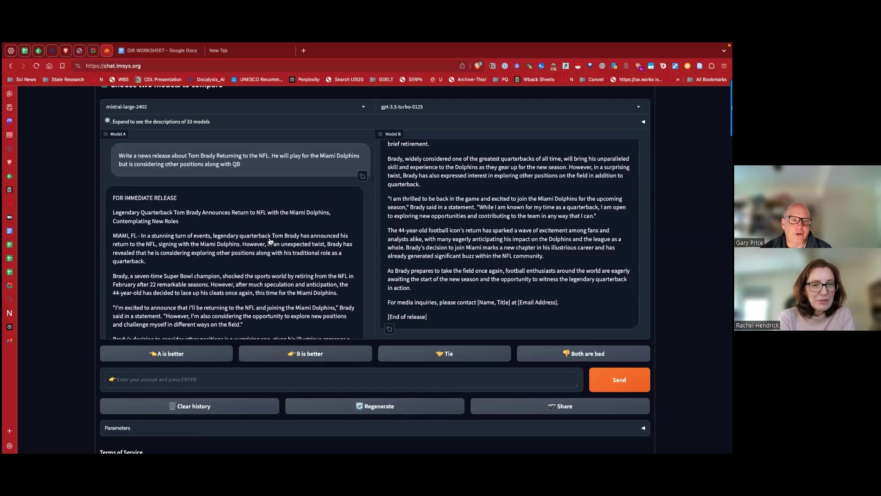
scroll(270, 242, "down", 1)
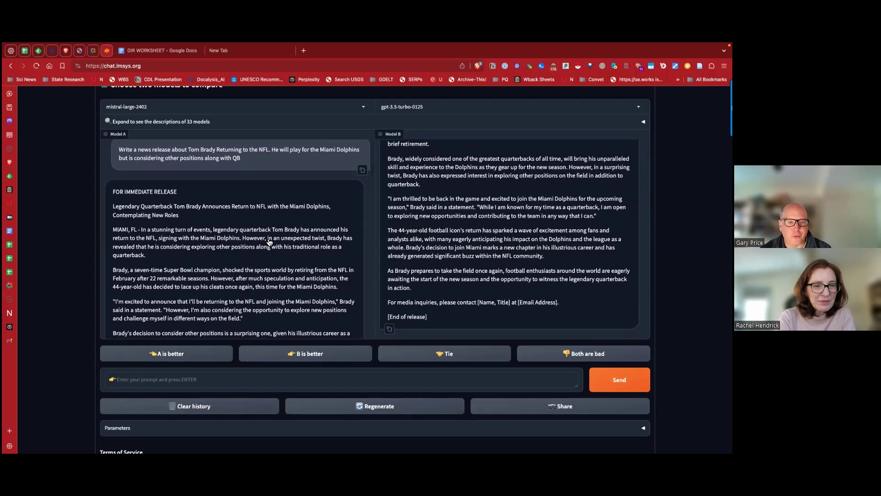
scroll(270, 242, "down", 7)
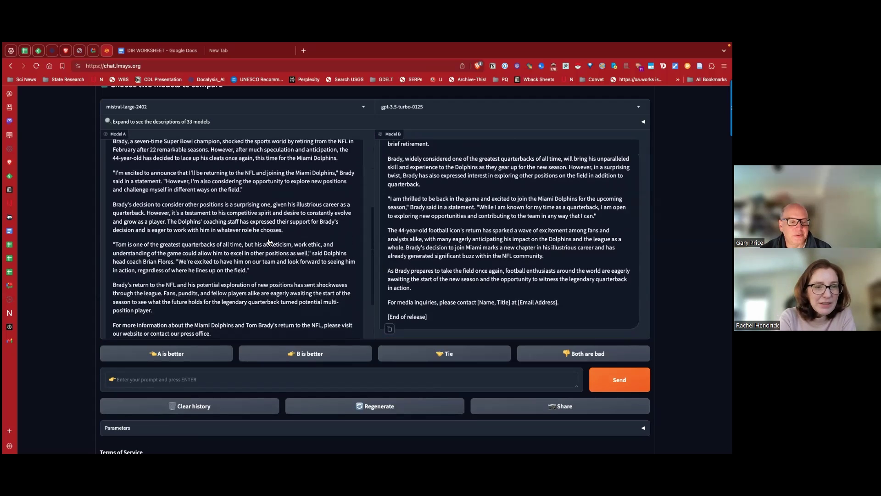
scroll(269, 242, "down", 3)
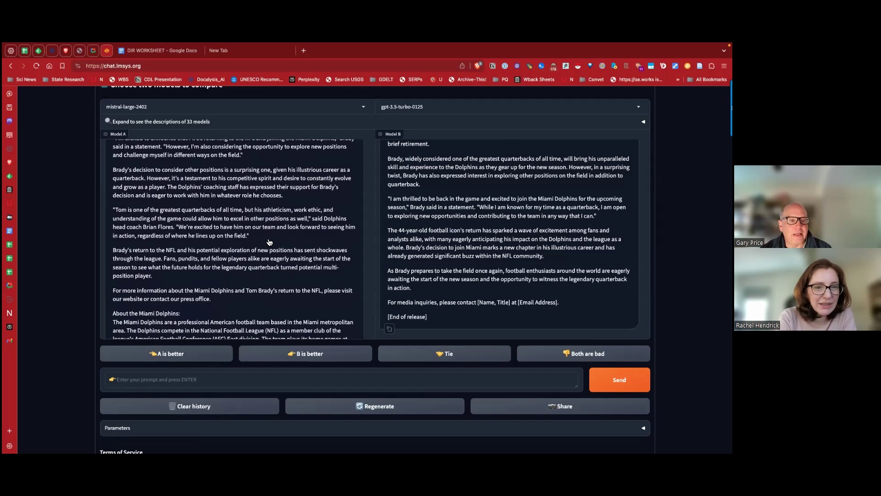
scroll(270, 241, "up", 2)
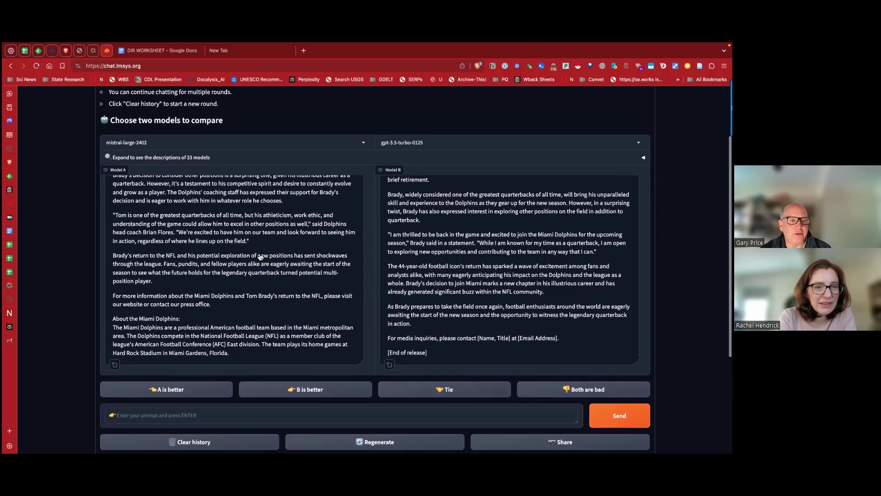
scroll(259, 257, "up", 3)
scroll(259, 256, "up", 1)
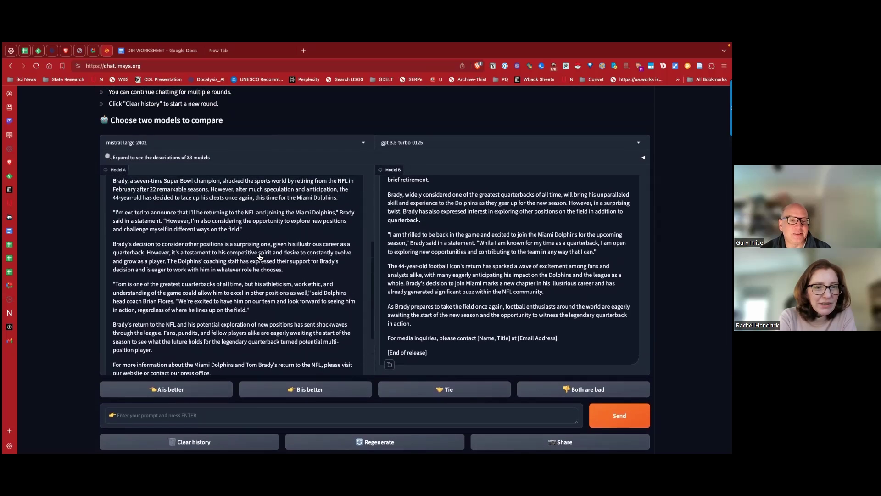
scroll(260, 256, "down", 1)
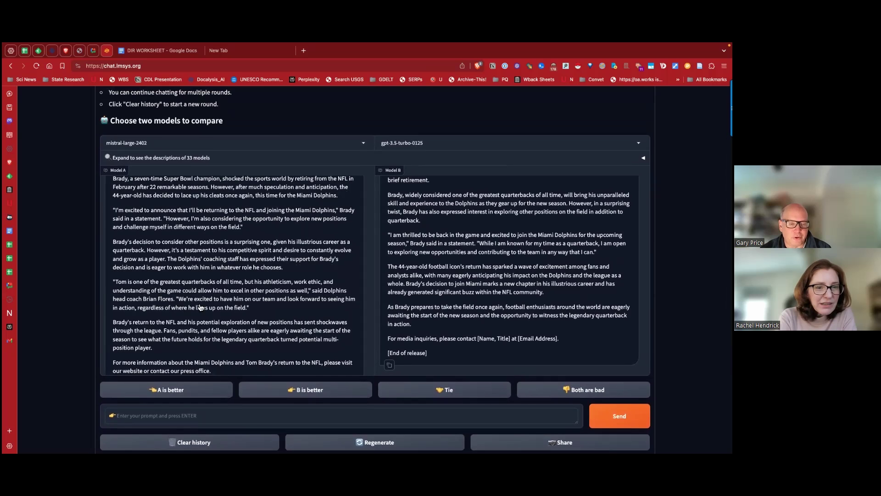
scroll(225, 297, "up", 2)
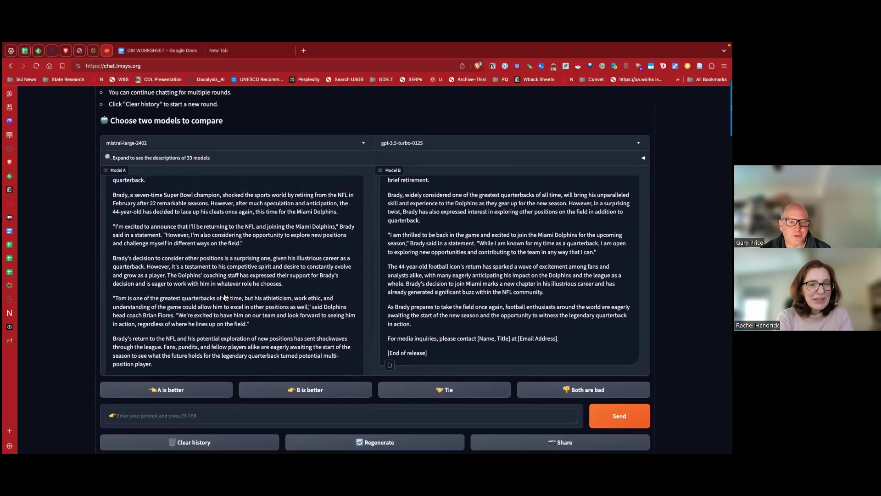
scroll(225, 297, "up", 3)
scroll(225, 297, "up", 1)
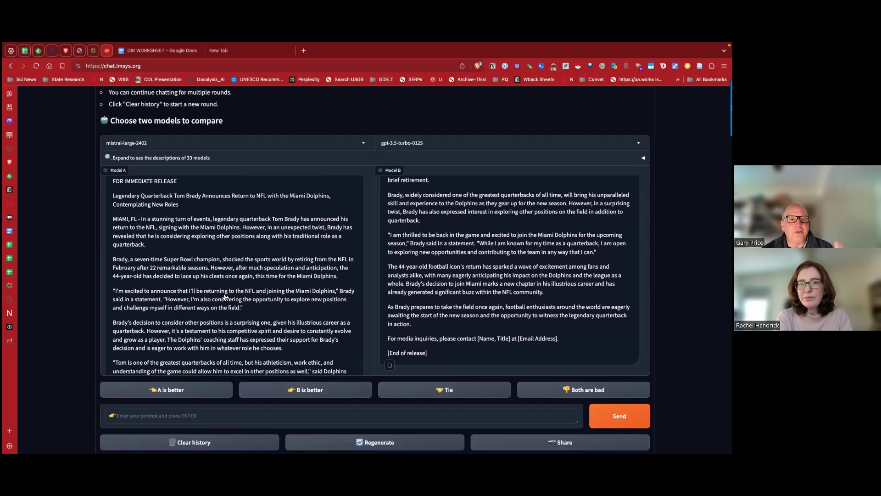
scroll(225, 297, "down", 1)
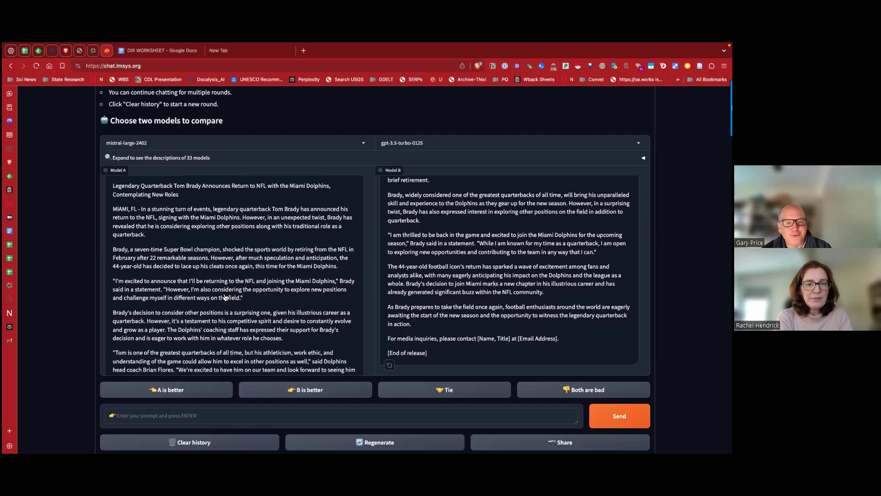
scroll(226, 298, "down", 1)
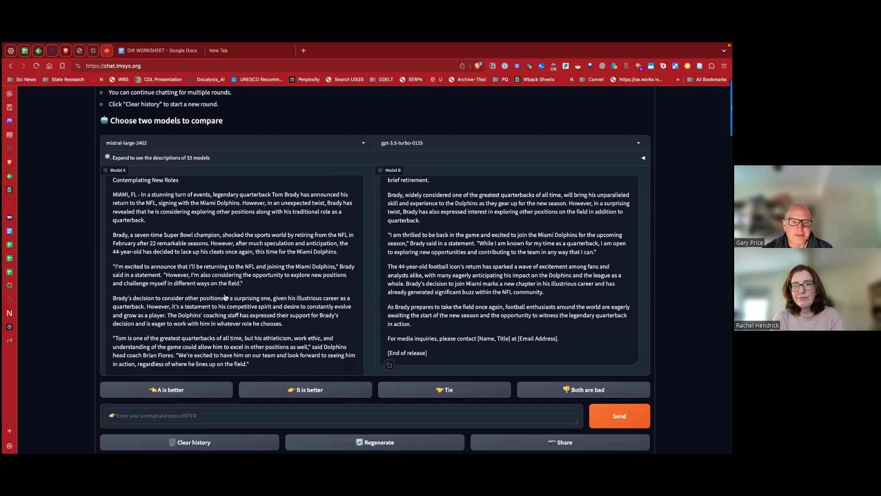
scroll(226, 297, "down", 1)
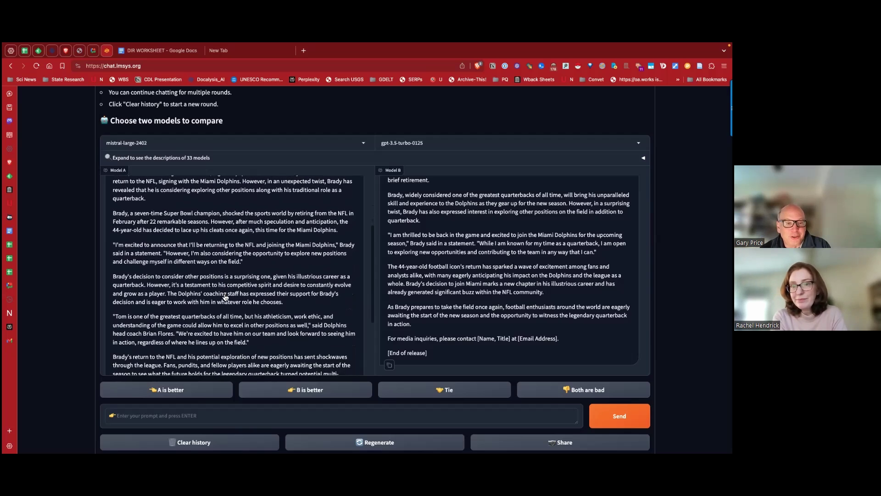
scroll(225, 297, "down", 1)
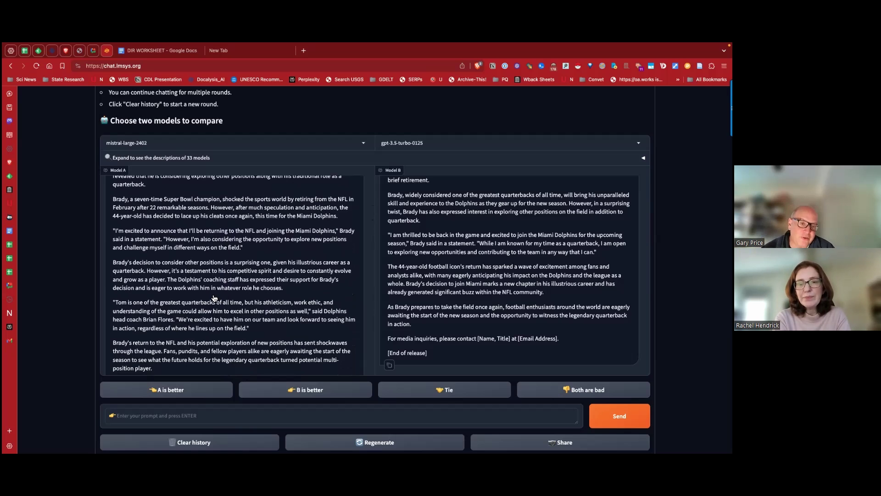
scroll(214, 299, "down", 5)
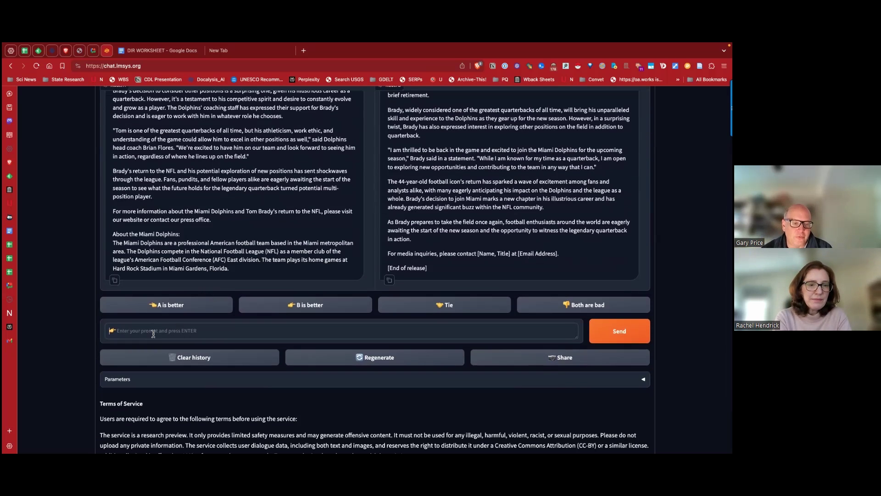
Step: Ask both models to rewrite the release, adding that the Dolphins are considering a move to Portland OR or Hartford CT
type("e")
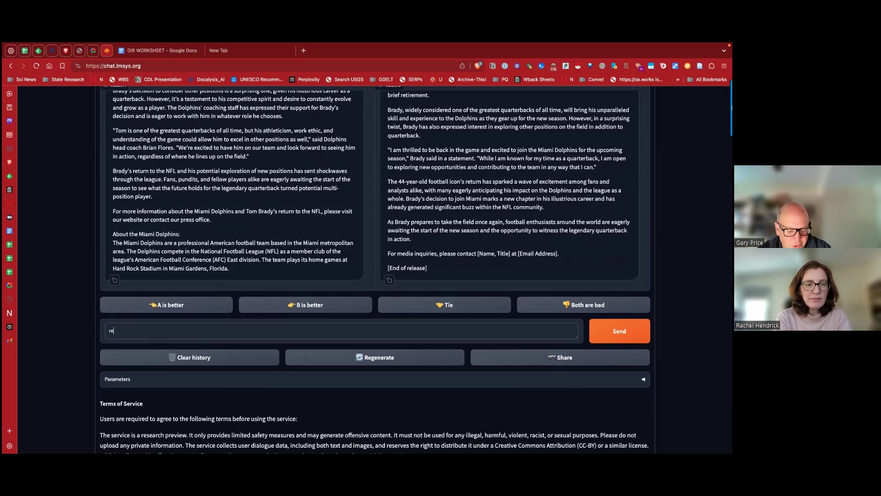
type("write")
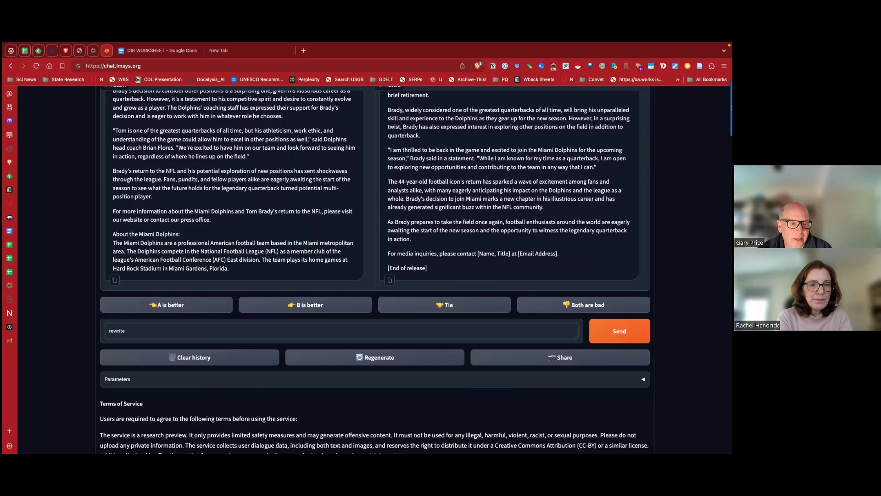
type("ass")
type("ding tha")
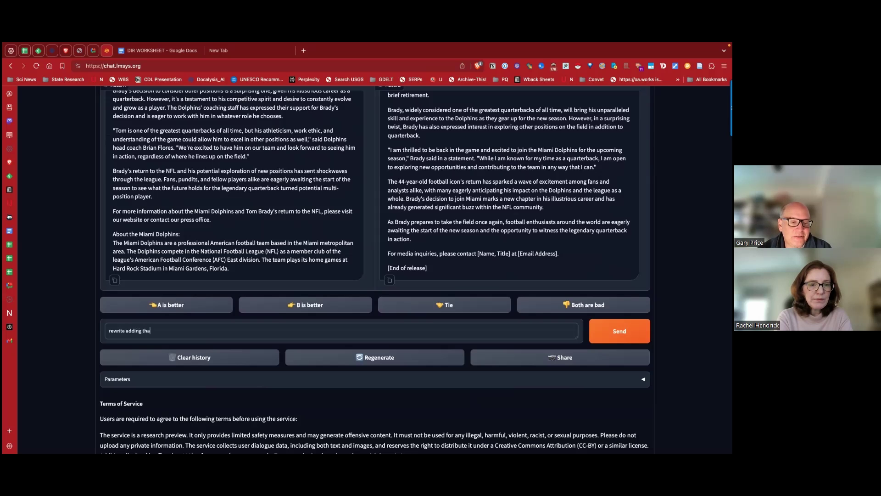
type("t the delp")
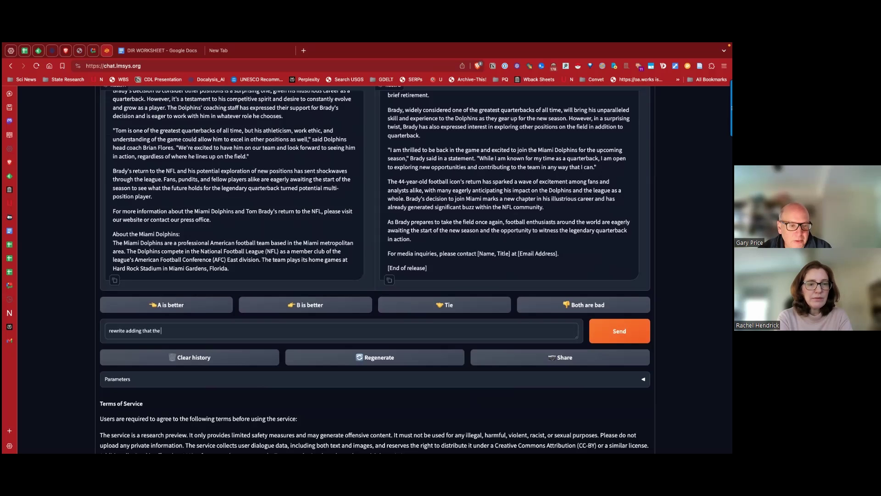
key("BackSpace")
key("BackSpace")
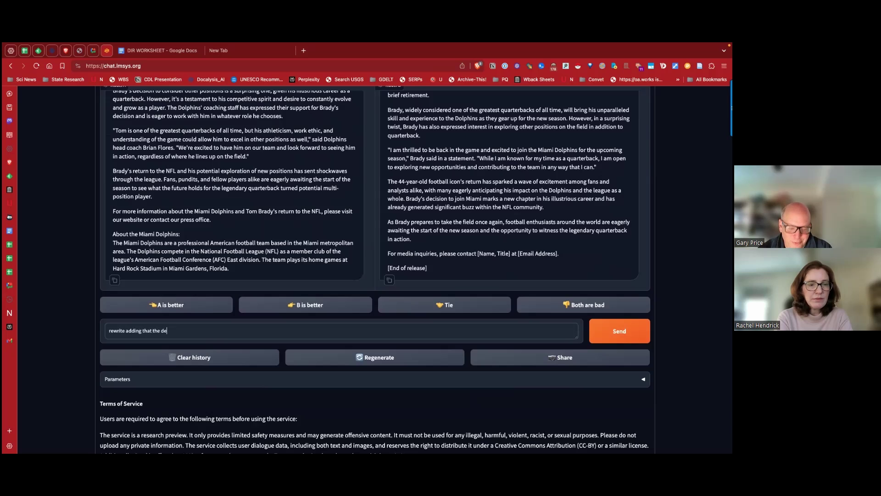
type("lphins")
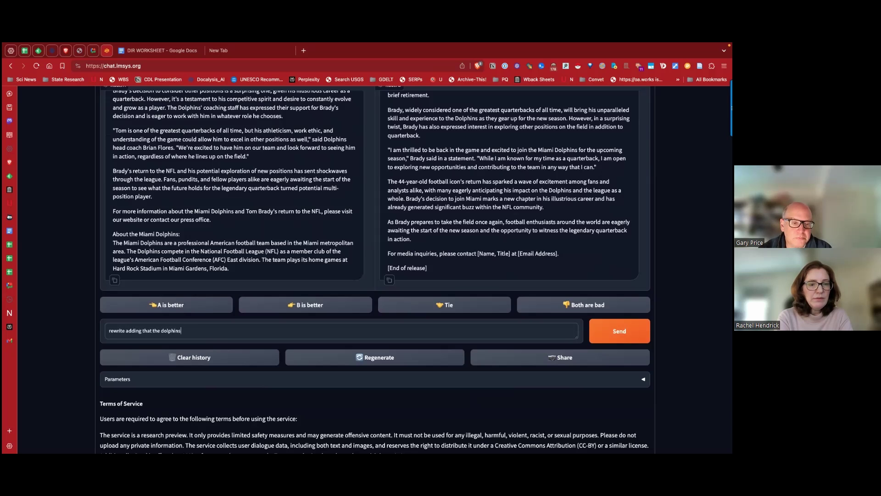
type(" alphins are con")
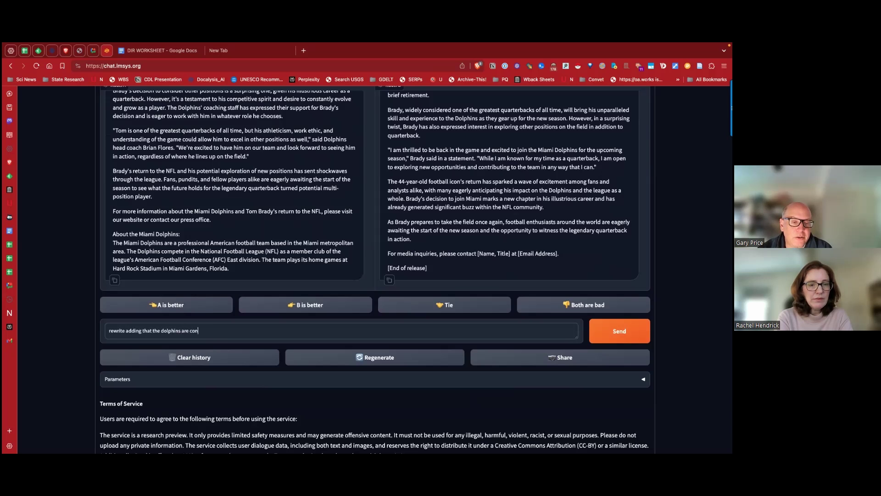
type("sideri")
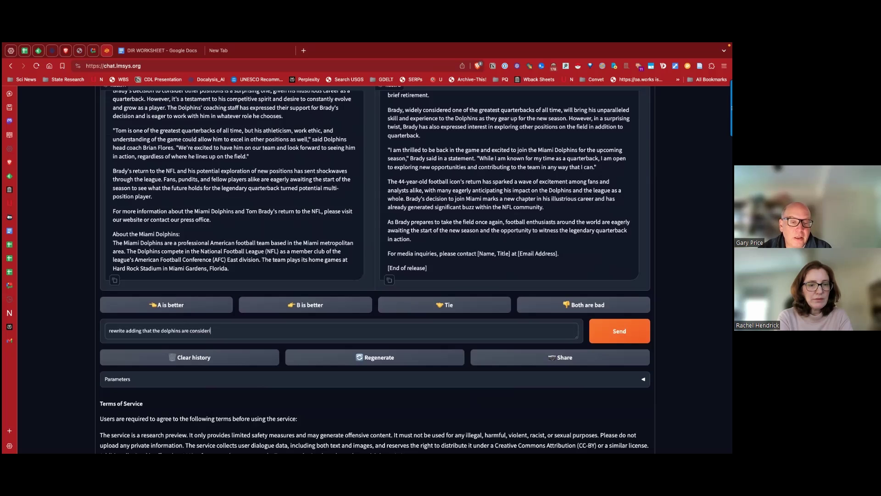
type("ng a move to")
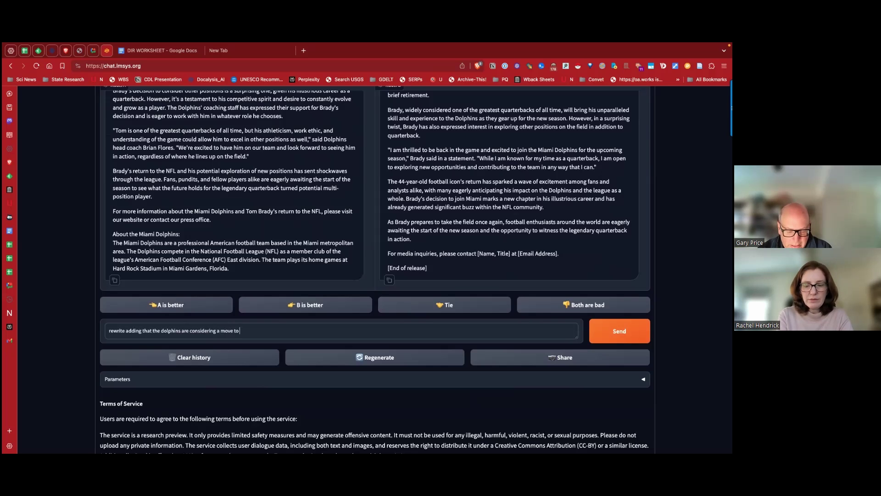
type(" Port")
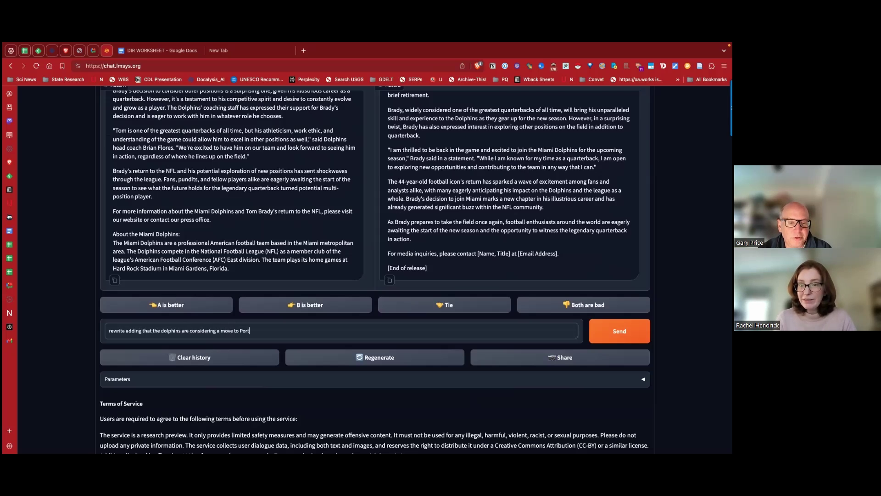
type("land Or")
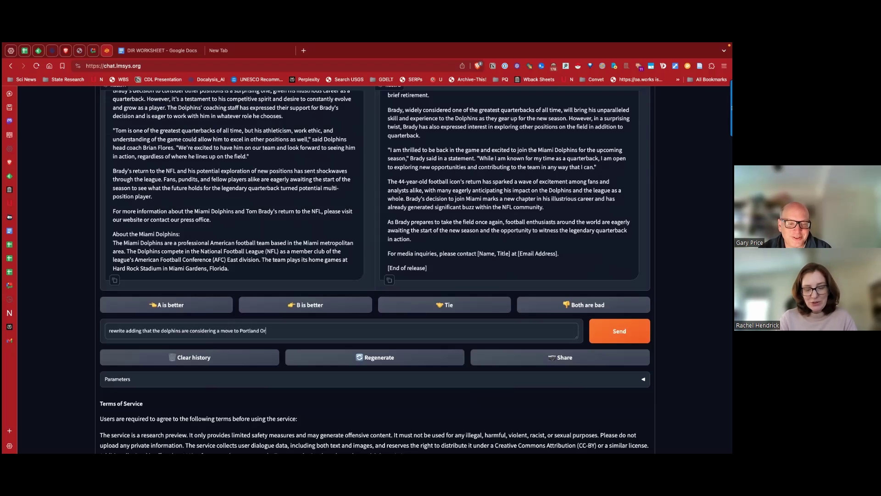
type(" or Hart")
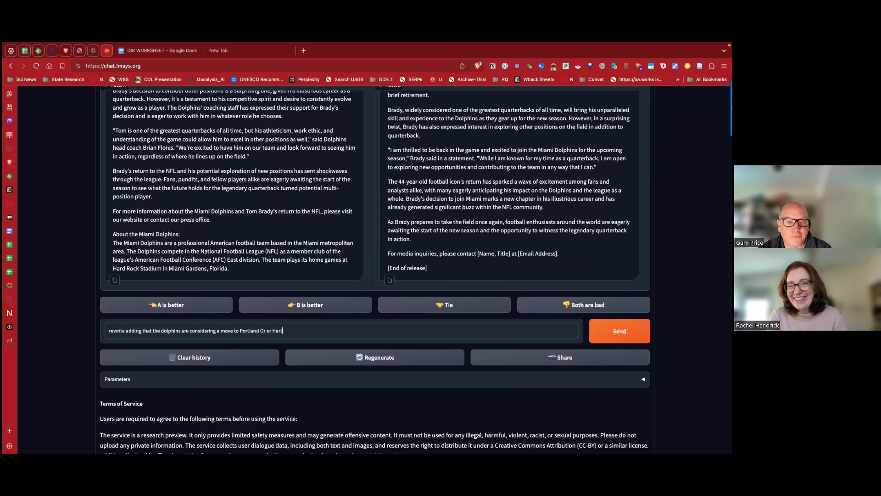
type("ford Ct")
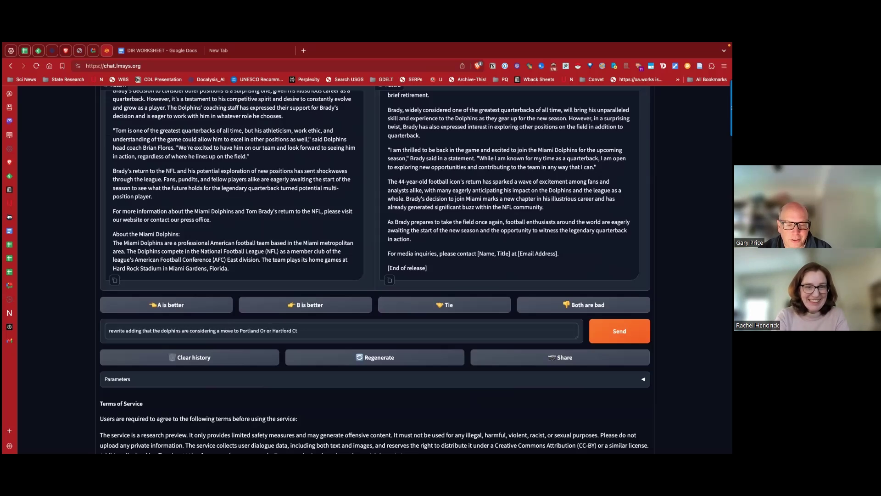
key("BackSpace")
type("T")
key("Return")
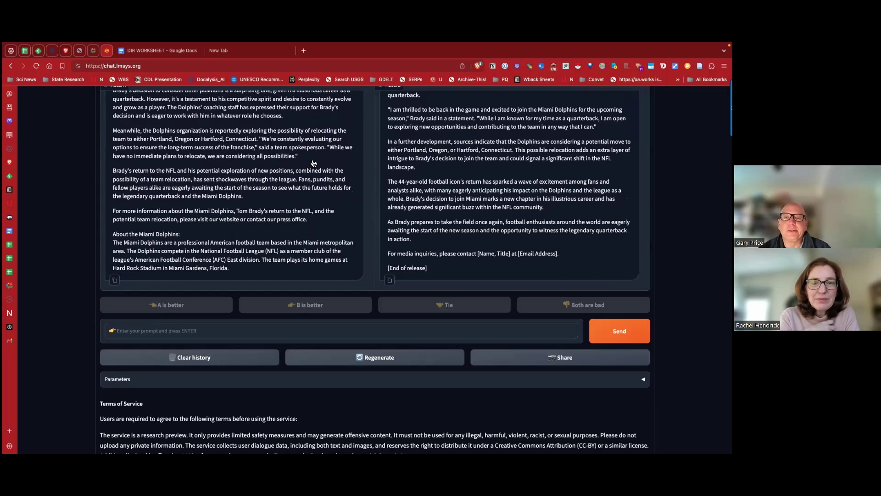
Step: Scroll up through both rewritten Brady releases to review the Dolphins relocation news
scroll(312, 162, "up", 5)
scroll(312, 162, "up", 3)
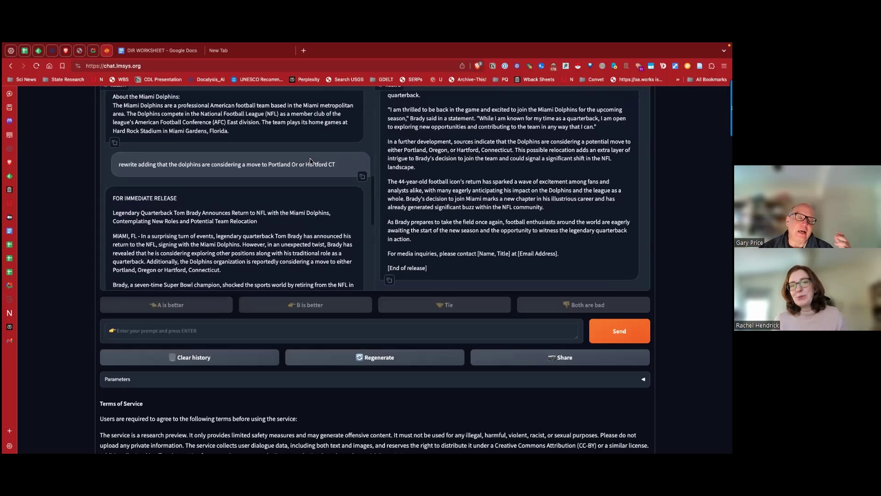
scroll(310, 162, "up", 10)
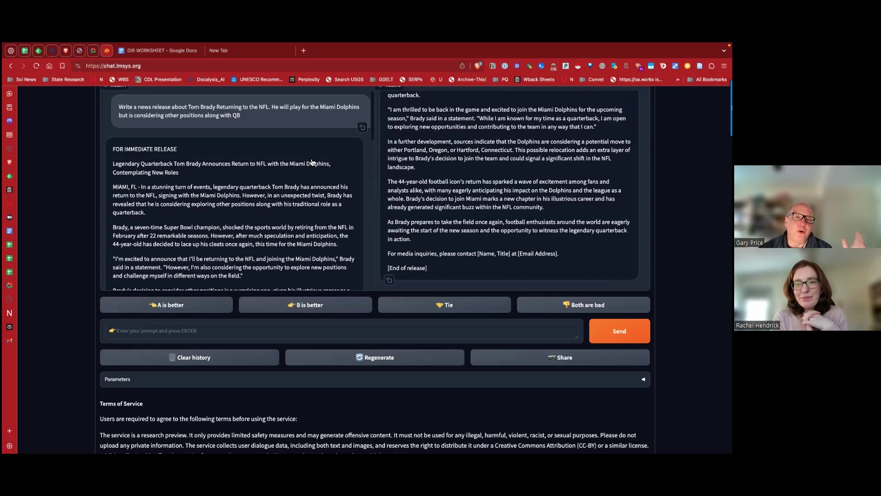